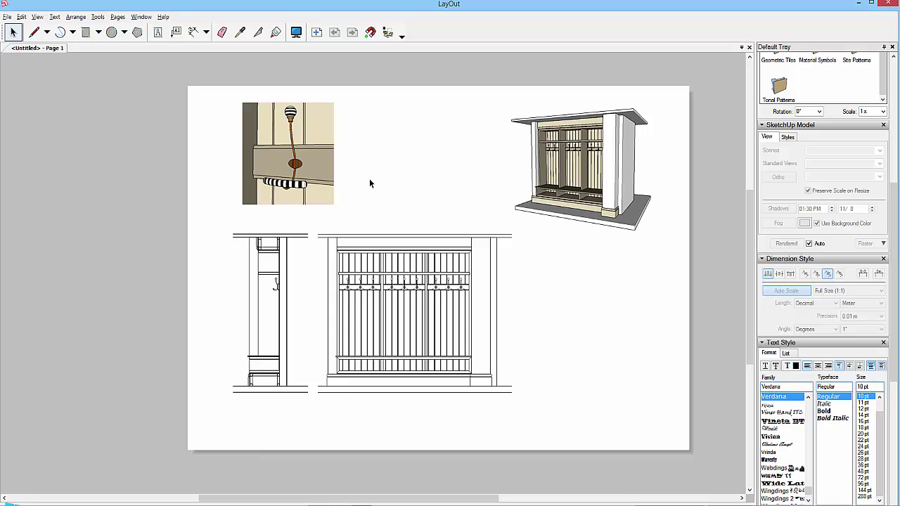
Create a second untitled blank document with File > New, beside the model-views drawing
right_click(42, 50)
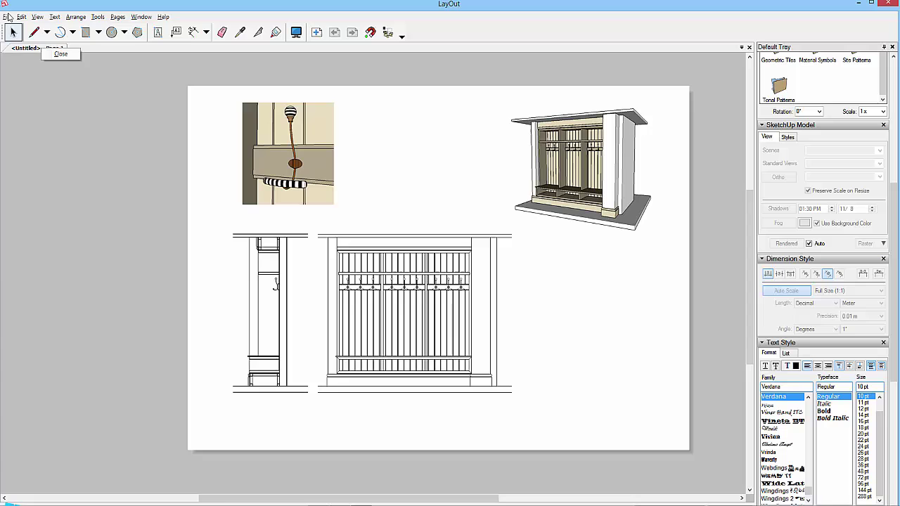
left_click(7, 16)
left_click(21, 27)
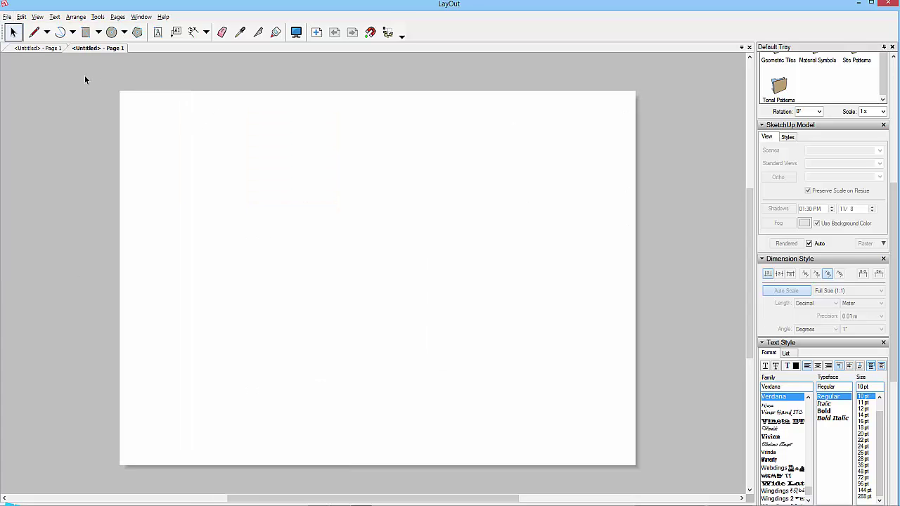
left_click(30, 50)
left_click(96, 51)
middle_click_drag(477, 290, 476, 284)
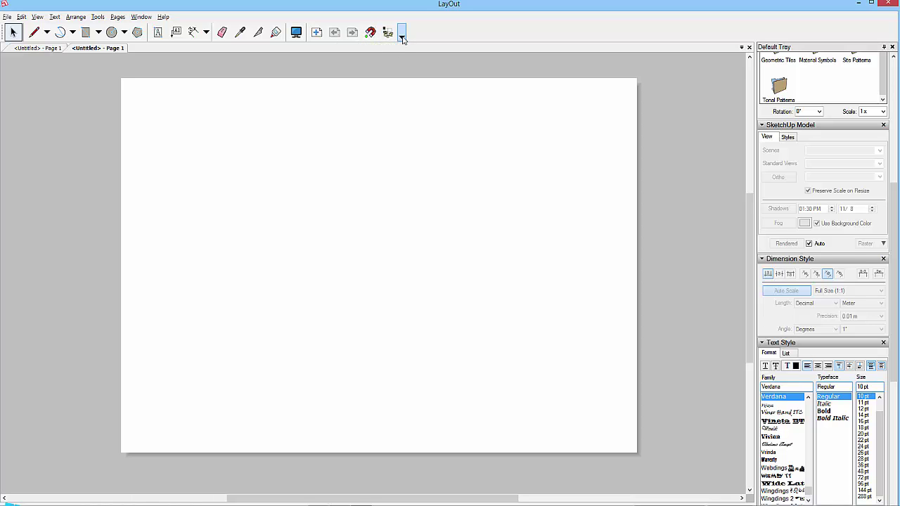
Add the Grid Snap command from the Arrange category to the main toolbar
left_click(402, 38)
mouse_move(376, 49)
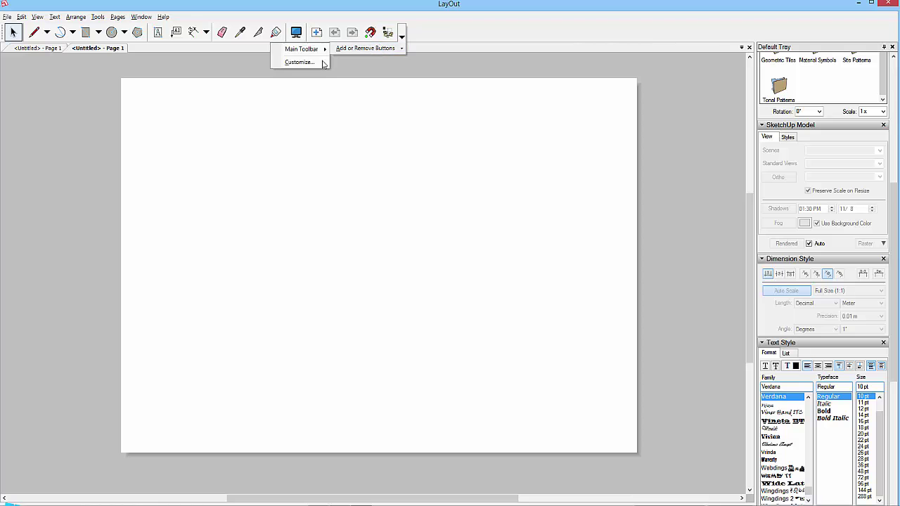
left_click(288, 63)
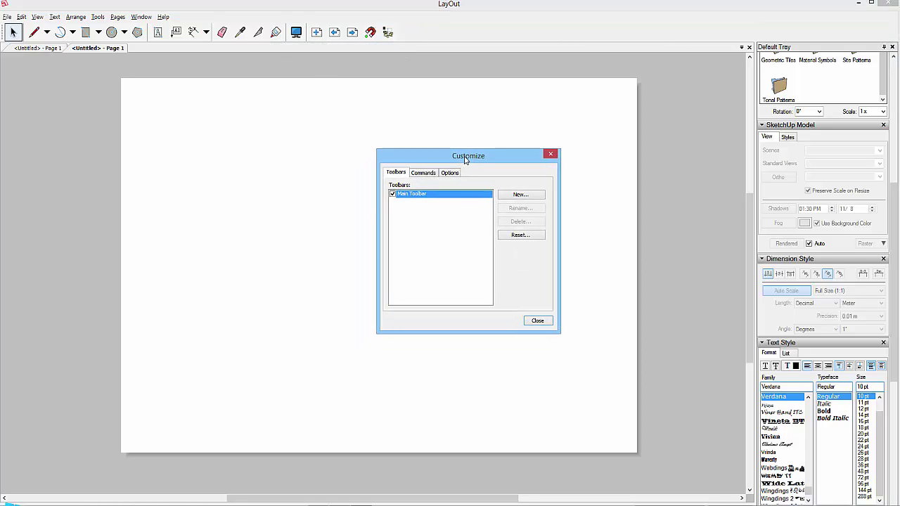
left_click_drag(440, 178, 461, 155)
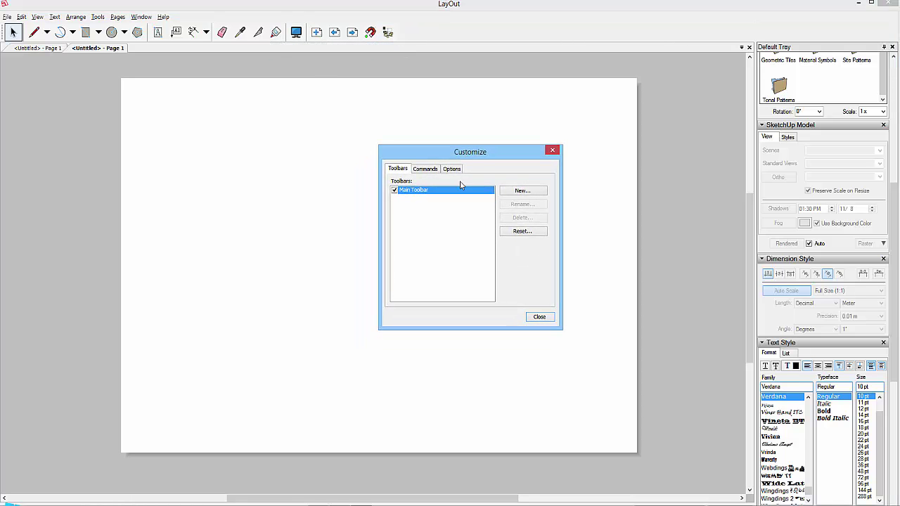
left_click(425, 171)
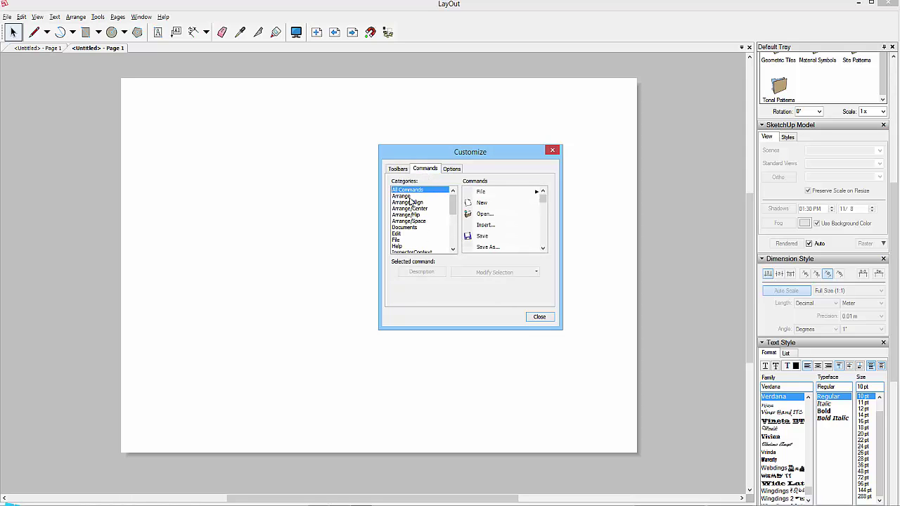
left_click(408, 196)
left_click_drag(544, 208, 543, 228)
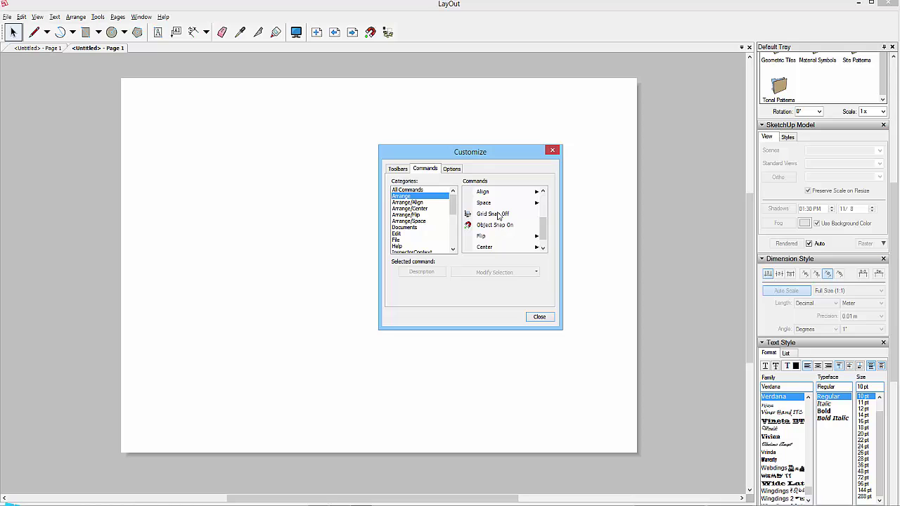
left_click_drag(490, 217, 406, 34)
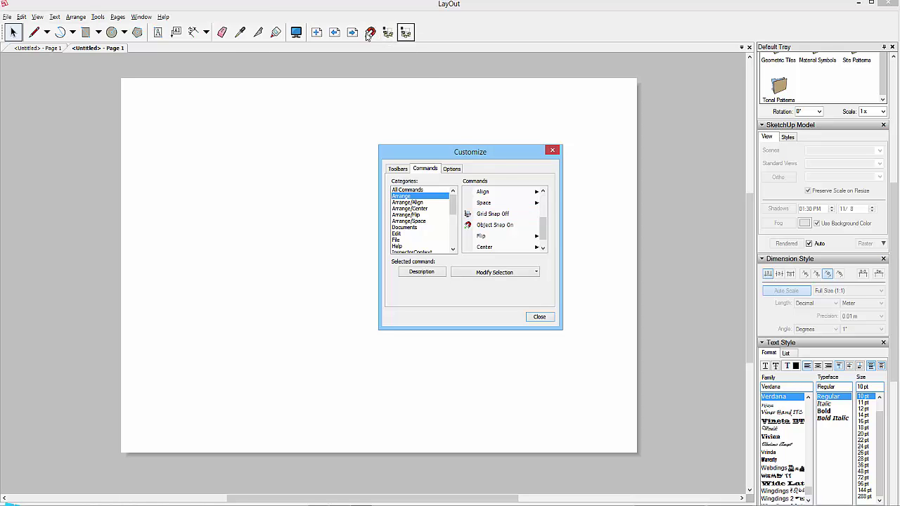
Drag Object Snap On to the toolbar, remove it again, and close the customisation window
left_click_drag(484, 225, 406, 35)
left_click_drag(409, 39, 381, 86)
left_click(413, 202)
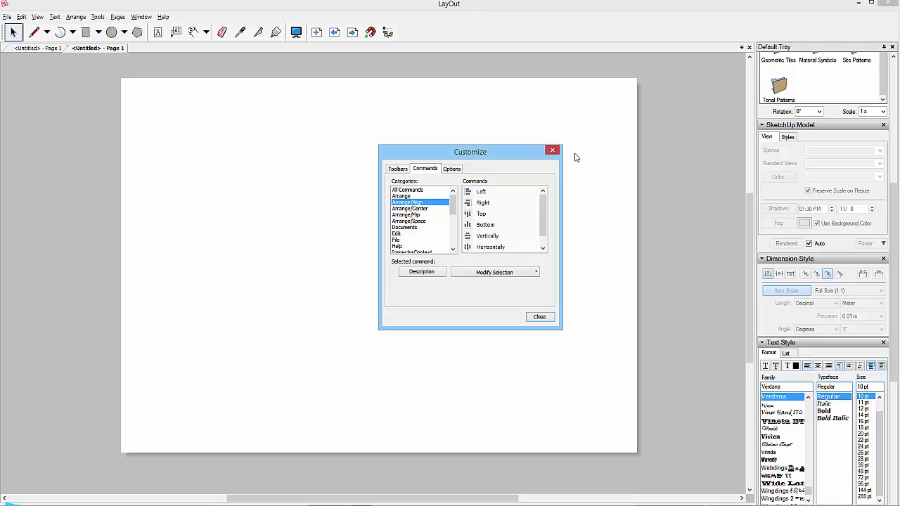
left_click(553, 150)
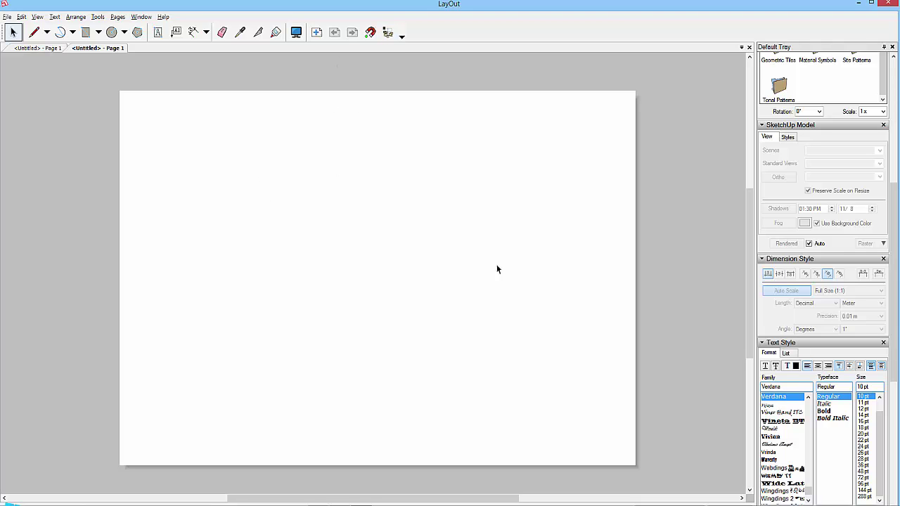
Turn on Show Grid in Document Setup for a 10 mm grid with 2 subdivisions
left_click(7, 16)
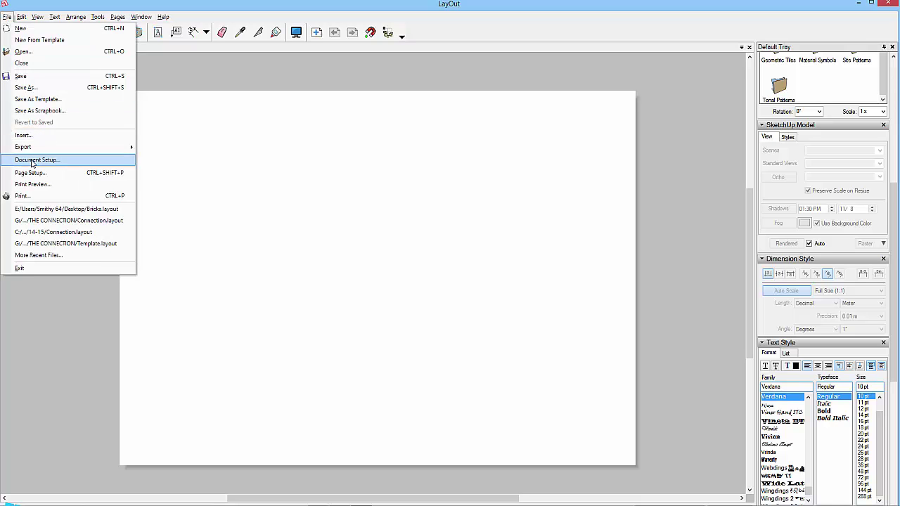
left_click(30, 159)
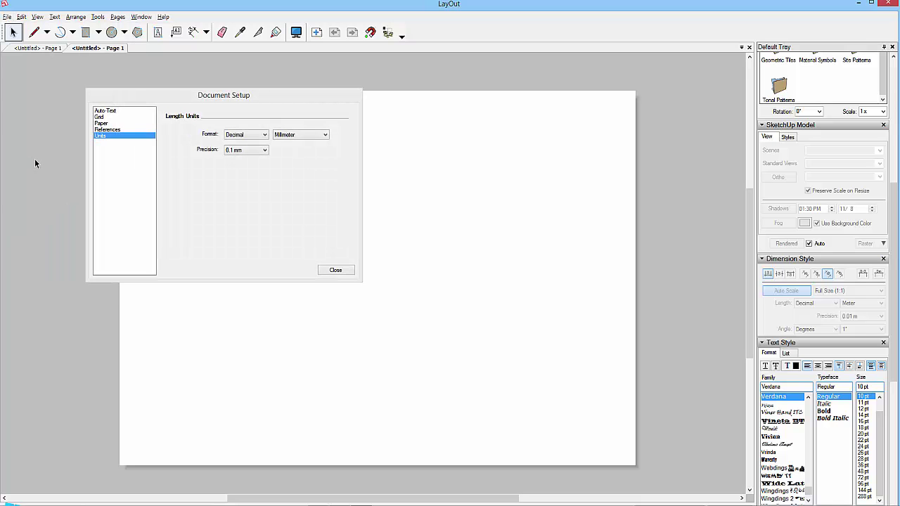
left_click(104, 117)
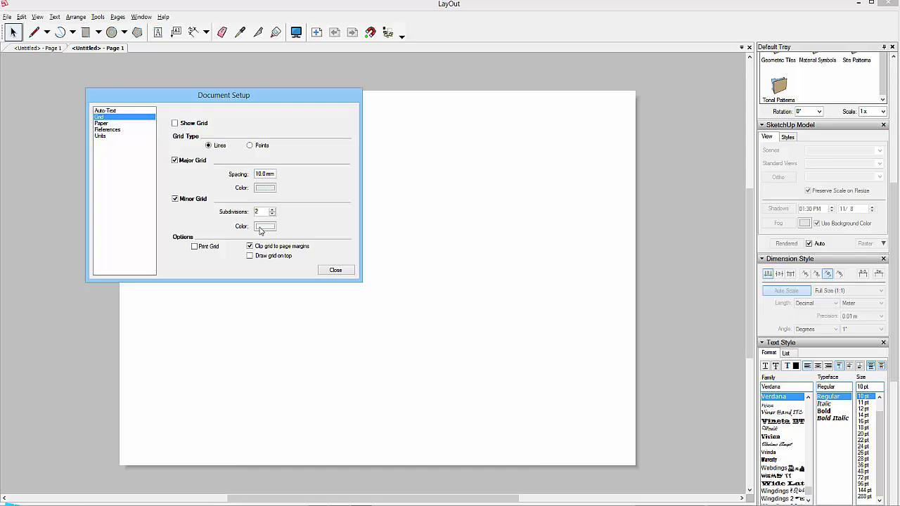
left_click(175, 123)
left_click(450, 189)
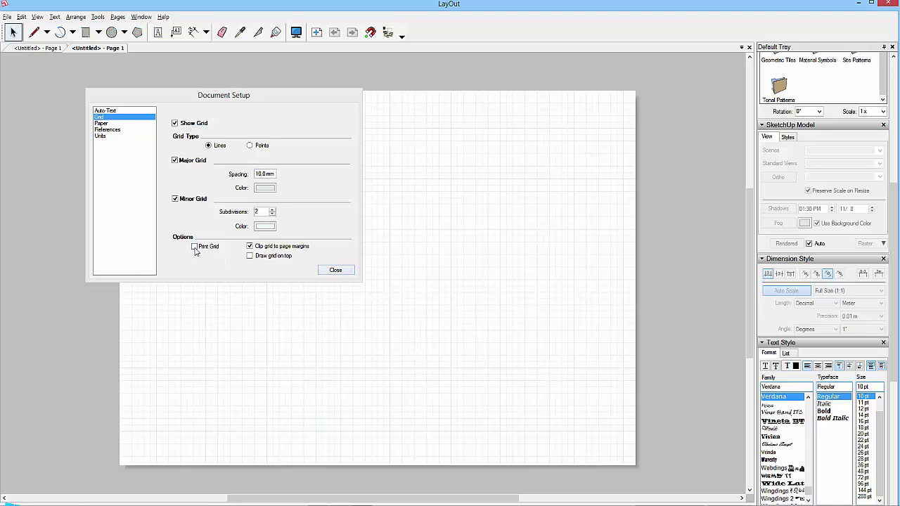
left_click(333, 270)
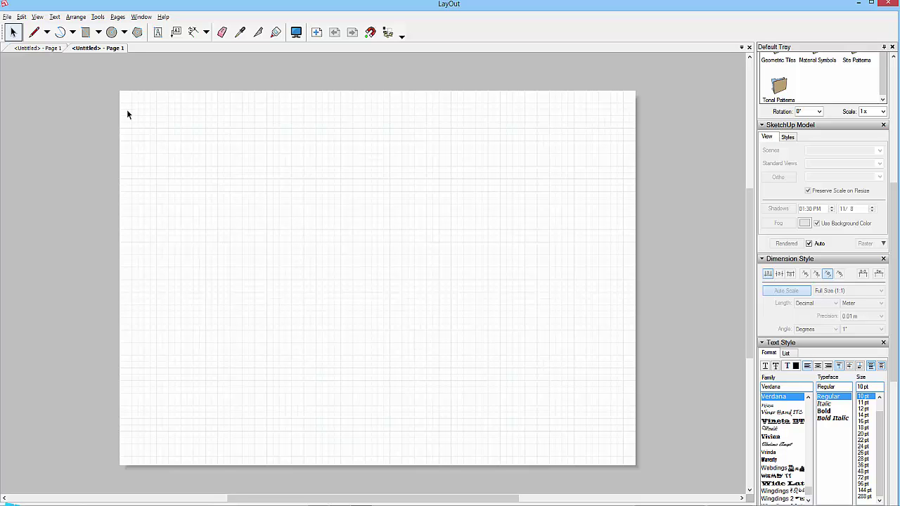
Pick the Rectangle tool and turn Grid Snap on
scroll(120, 95, "up", 2)
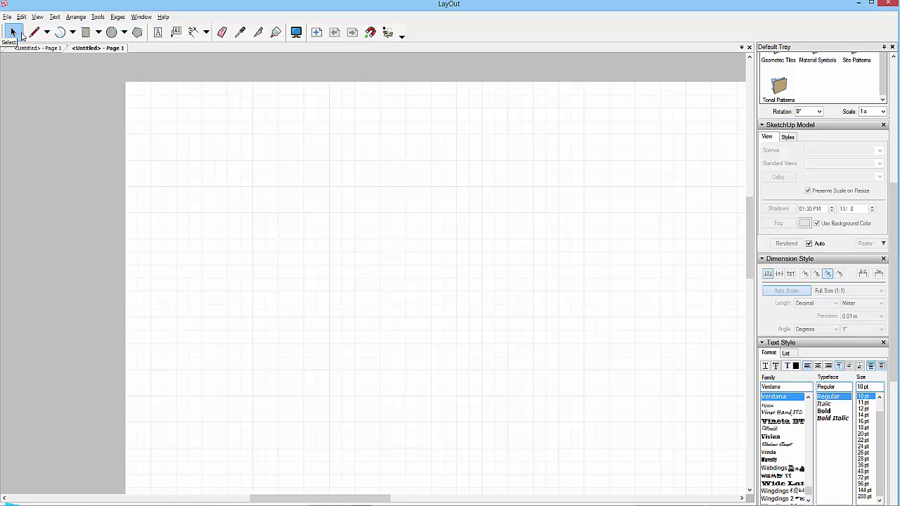
left_click(85, 32)
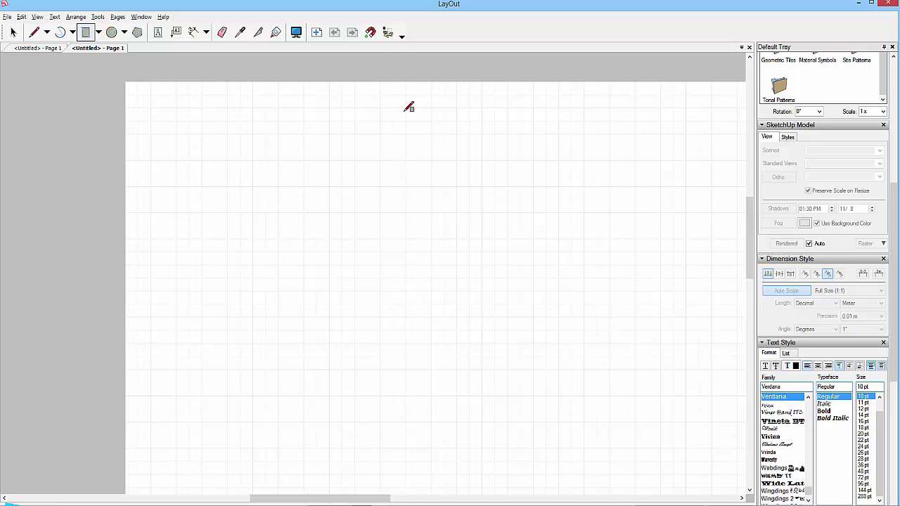
left_click(388, 34)
Draw the page border rectangle and fix its size at 400 × 277 mm
mouse_move(151, 107)
left_mouse_down()
mouse_move(247, 133)
mouse_move(368, 209)
mouse_move(488, 307)
mouse_move(271, 207)
mouse_move(405, 317)
left_mouse_up()
scroll(356, 208, "down", 2)
scroll(488, 307, "up", 3)
middle_click_drag(406, 317, 436, 277)
mouse_move(435, 277)
left_mouse_down()
mouse_move(524, 317)
mouse_move(551, 349)
mouse_move(570, 429)
mouse_move(570, 412)
mouse_move(631, 401)
mouse_move(625, 428)
mouse_move(653, 472)
mouse_move(633, 427)
mouse_move(747, 307)
mouse_move(741, 316)
left_mouse_up()
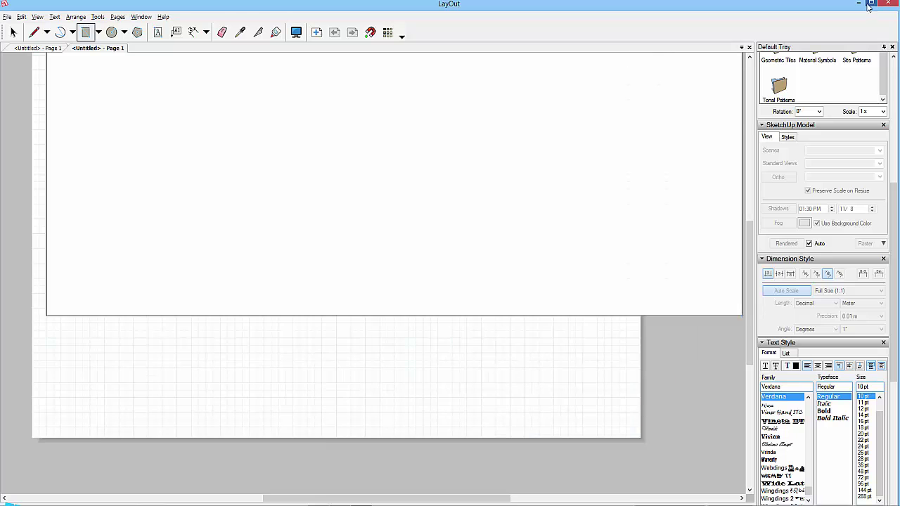
left_click(871, 4)
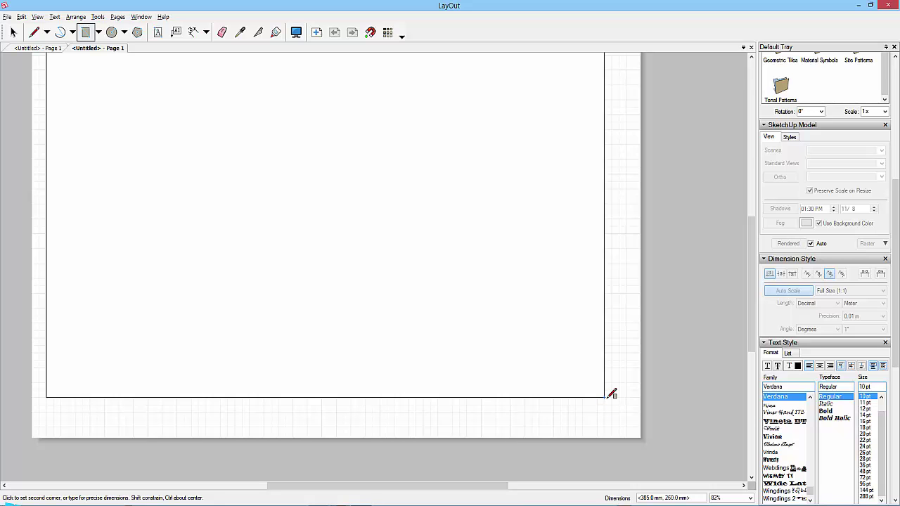
type("400,277")
key("Return")
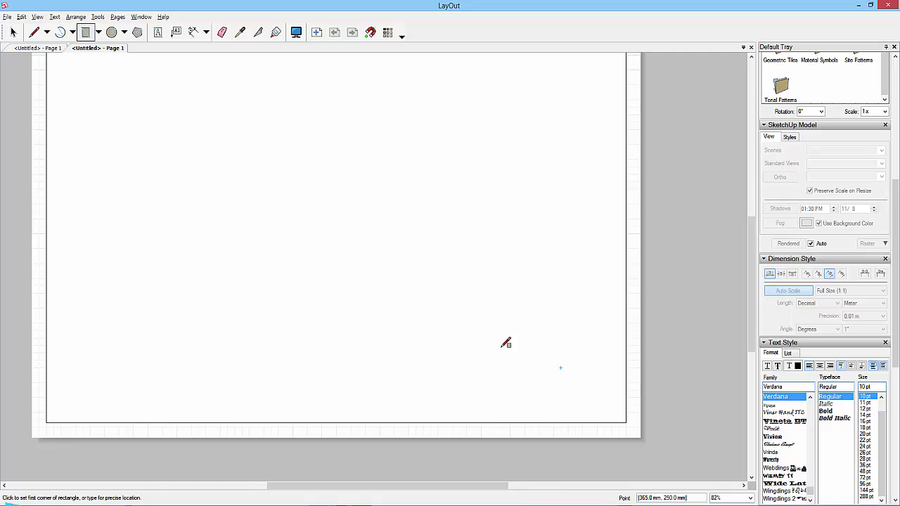
scroll(362, 293, "down", 3)
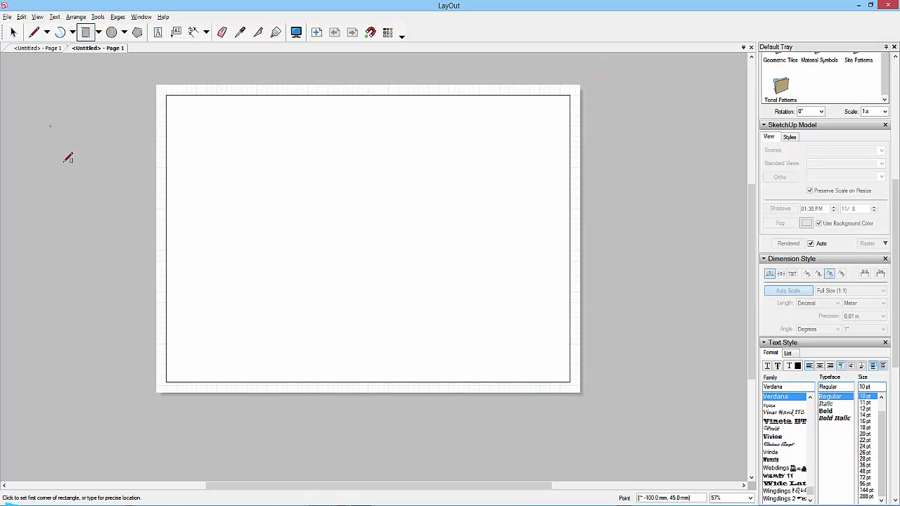
left_click(12, 31)
left_click(336, 96)
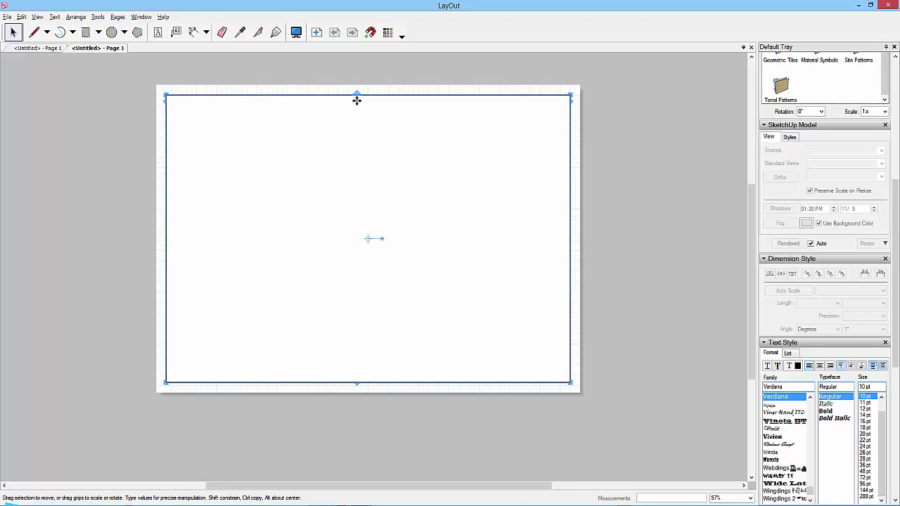
left_click(668, 248)
scroll(886, 261, "up", 5)
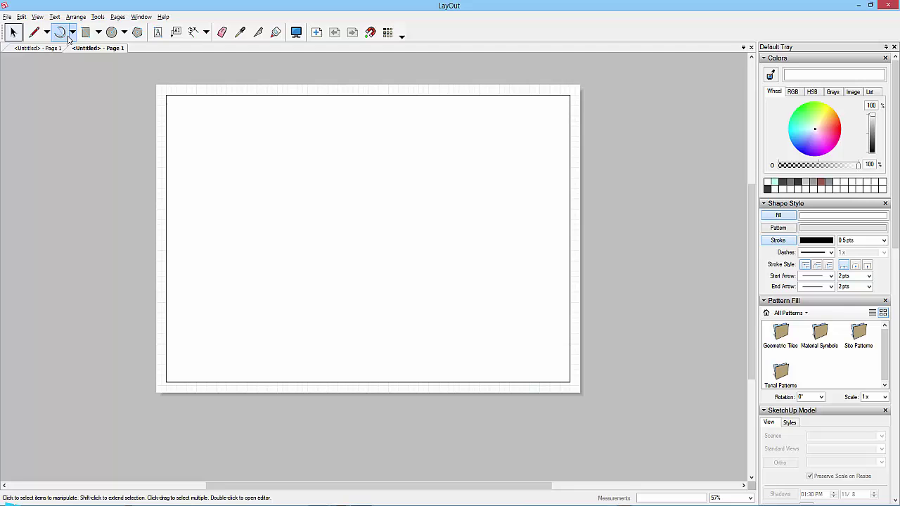
left_click(111, 33)
left_click_drag(625, 235, 655, 242)
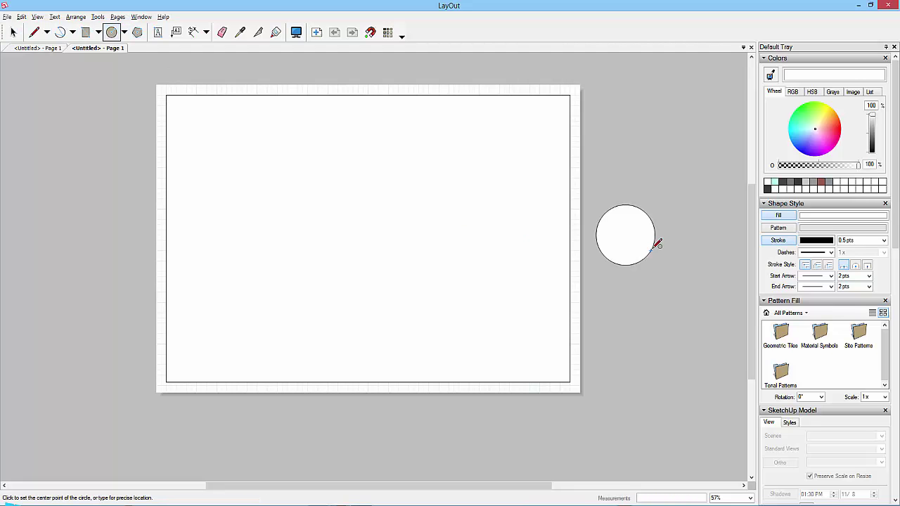
left_click(138, 33)
mouse_move(641, 147)
left_mouse_down()
mouse_move(649, 140)
mouse_move(665, 163)
left_mouse_up()
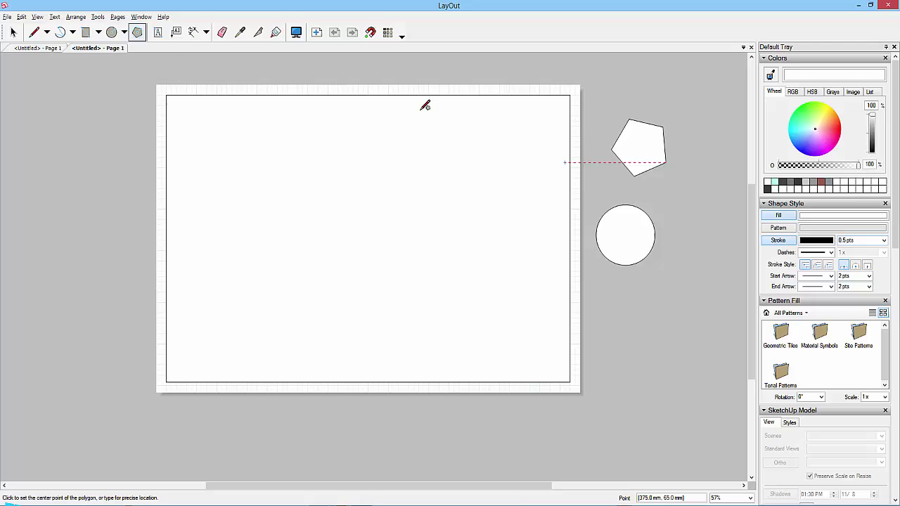
key("space")
left_click_drag(678, 296, 603, 137)
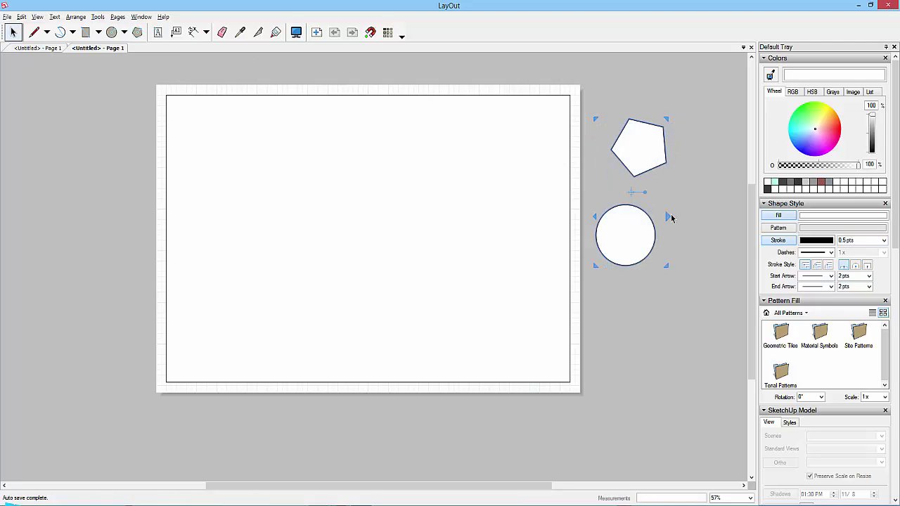
key("Delete")
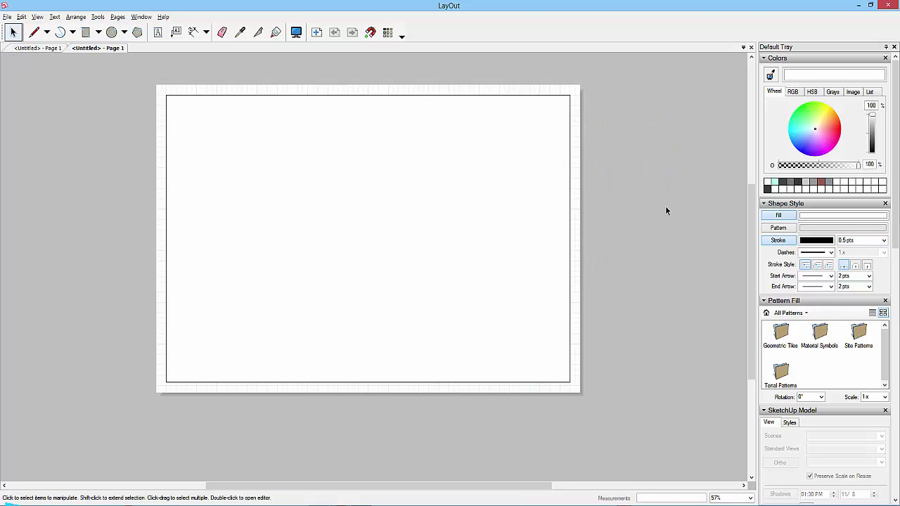
left_click(488, 98)
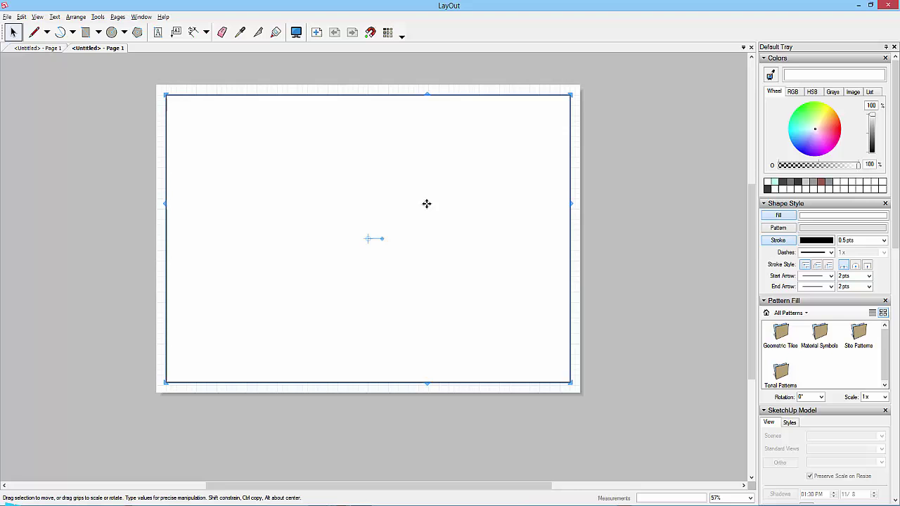
left_click(781, 215)
left_click(662, 282)
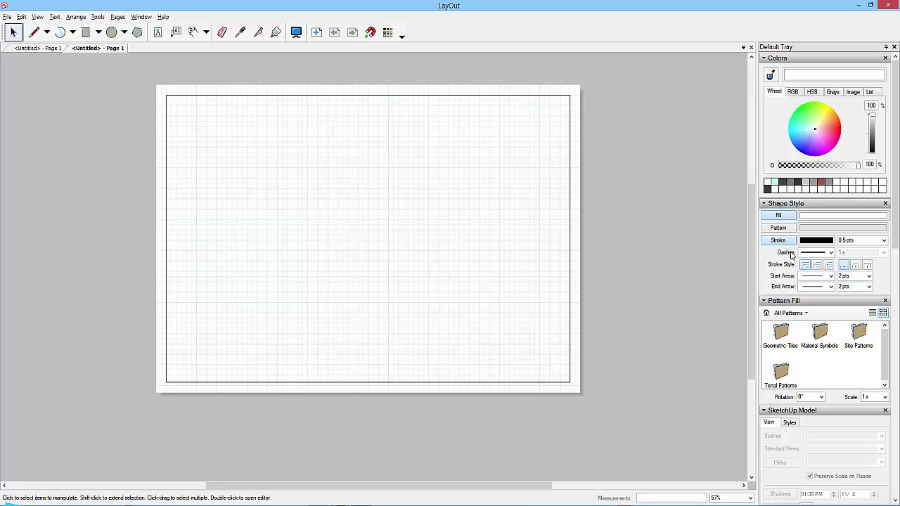
left_click(570, 230)
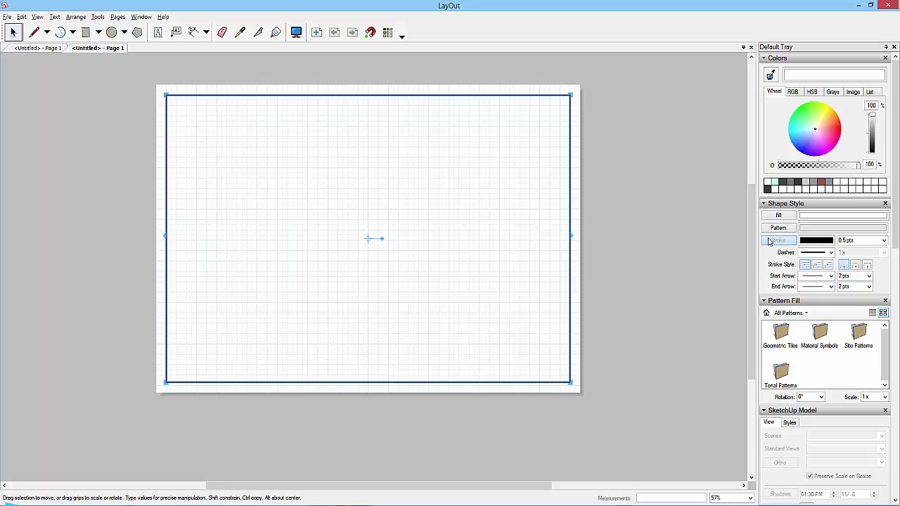
left_click(648, 250)
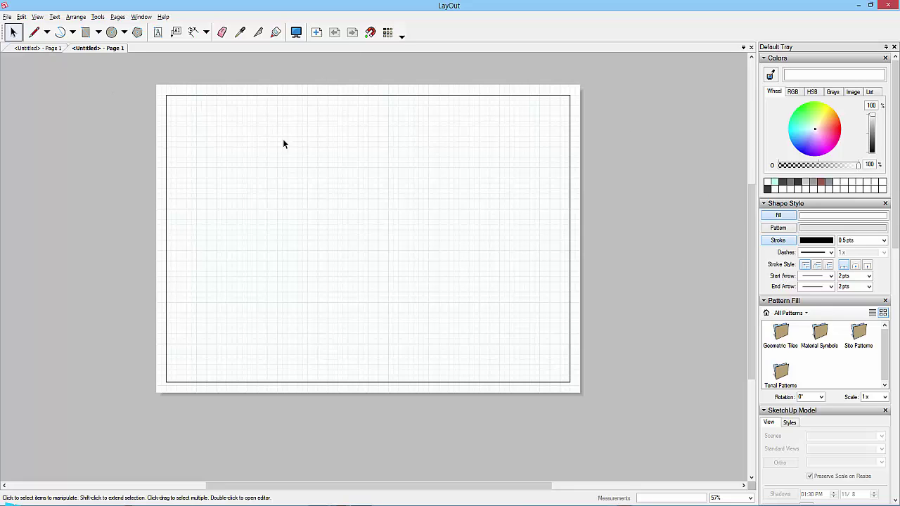
left_click(84, 33)
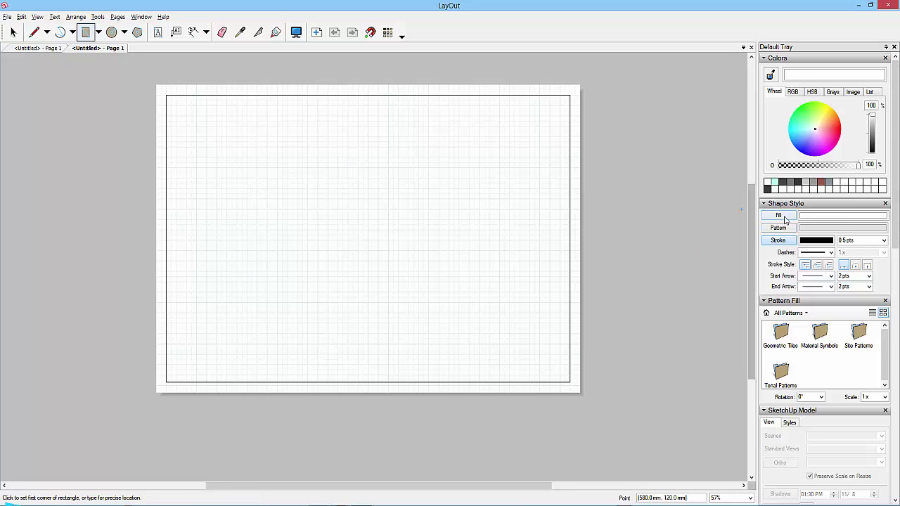
left_click(320, 208)
left_click(383, 281)
left_click(388, 177)
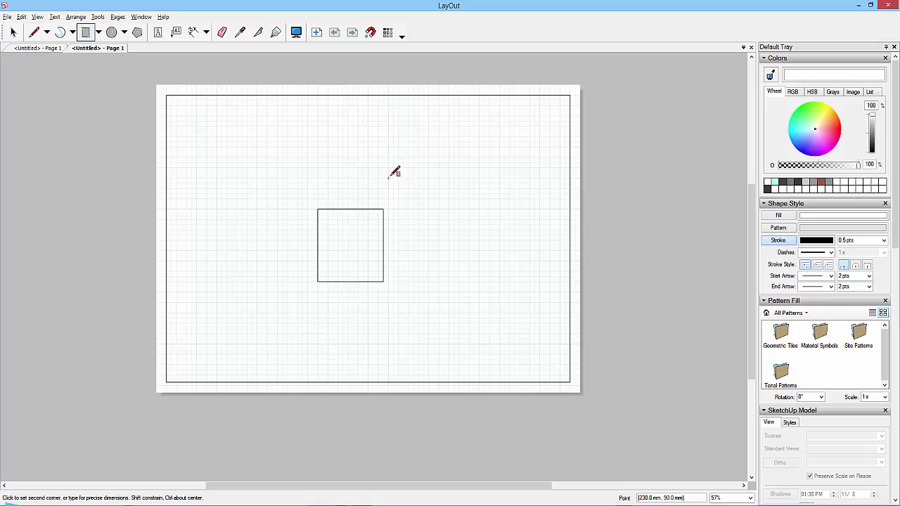
left_click(448, 230)
left_click(449, 153)
left_click(509, 199)
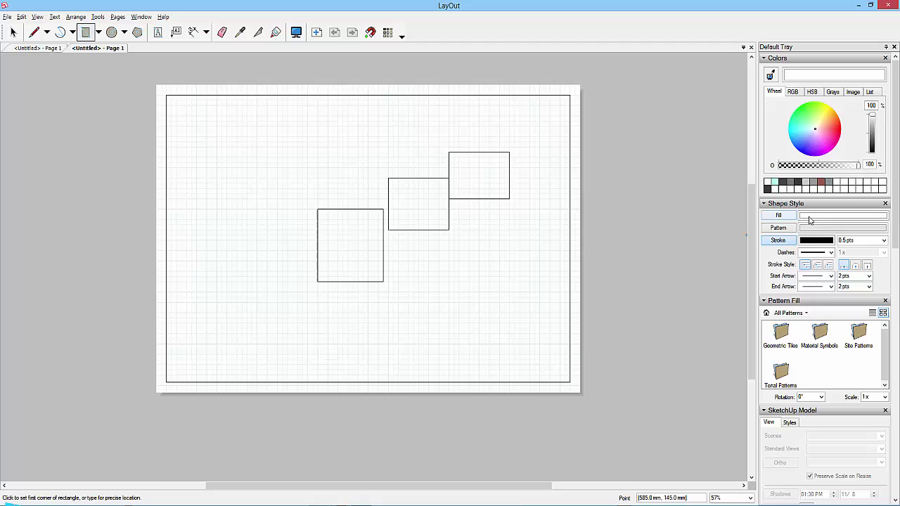
left_click(12, 32)
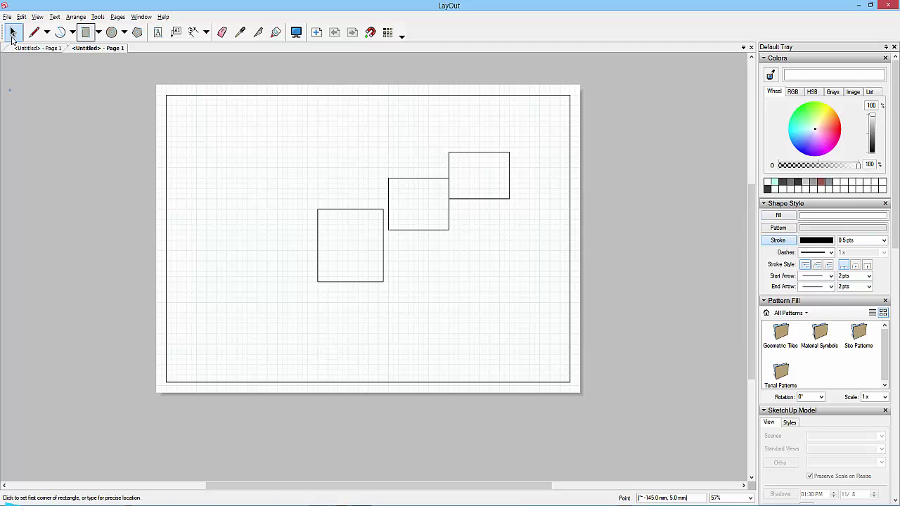
left_click_drag(517, 230, 409, 287)
left_click_drag(313, 159, 310, 154)
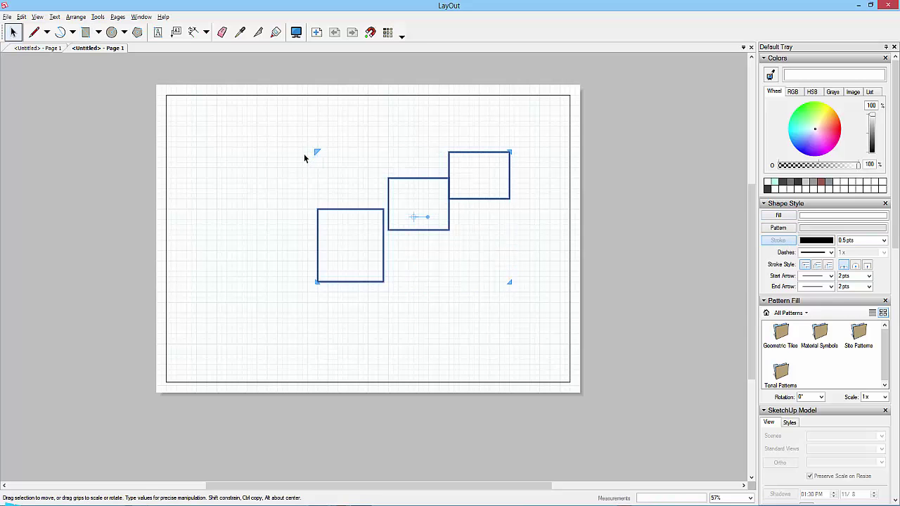
key("Delete")
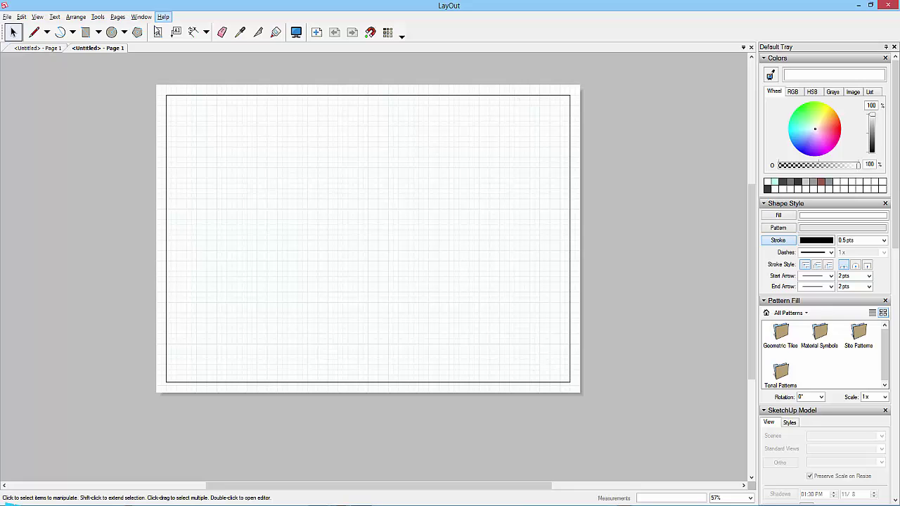
Draw a tall narrow rectangle from the border's top-right corner down toward the bottom
left_click(86, 33)
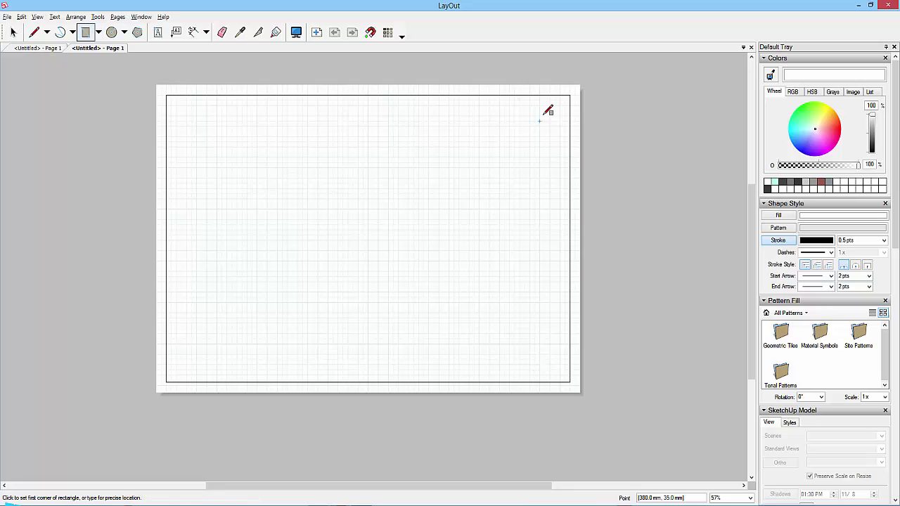
left_click(570, 95)
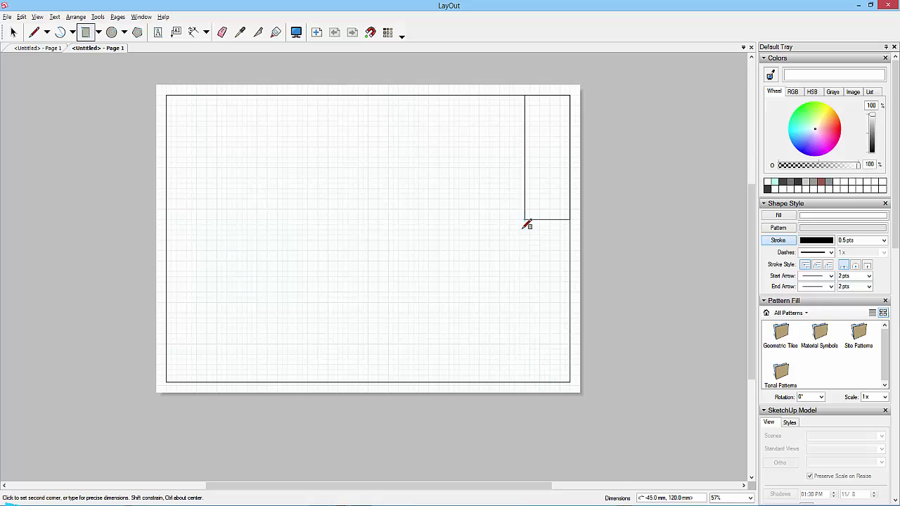
left_click(521, 369)
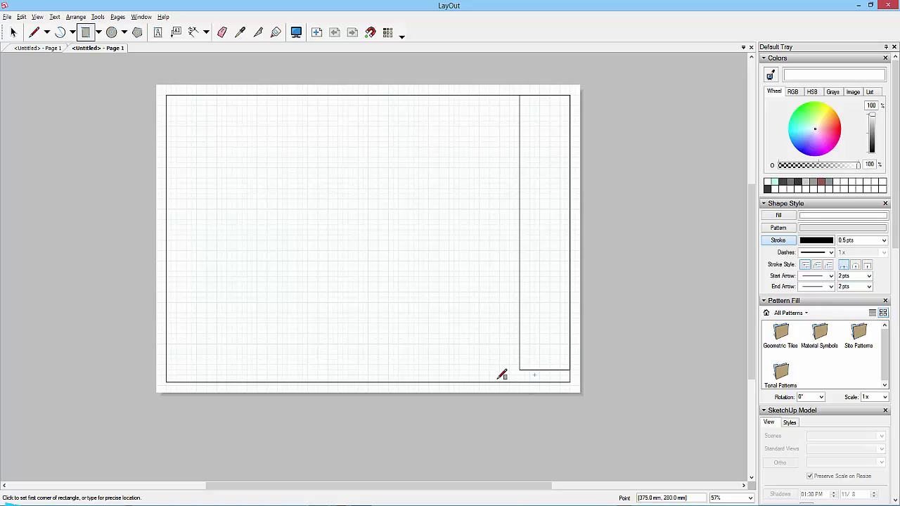
left_click(386, 32)
Stretch the column's bottom edge down flush with the lower border
left_click(12, 33)
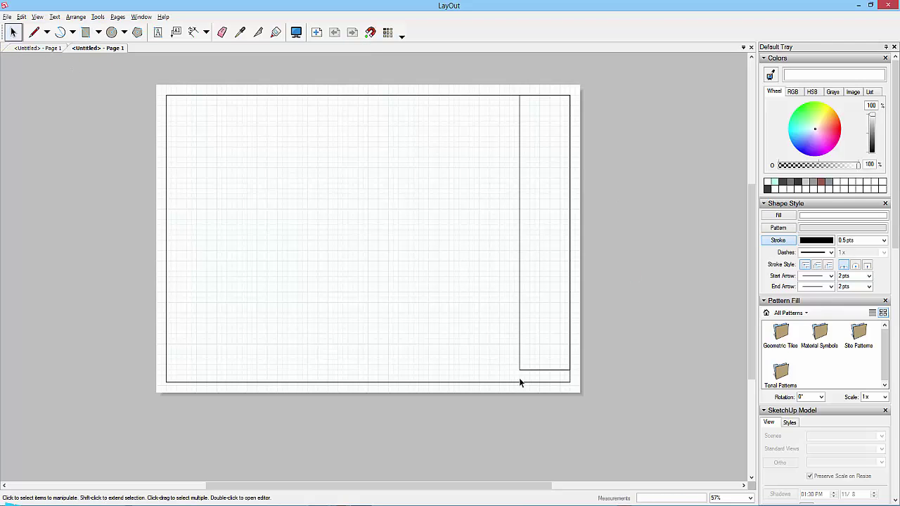
left_click(538, 370)
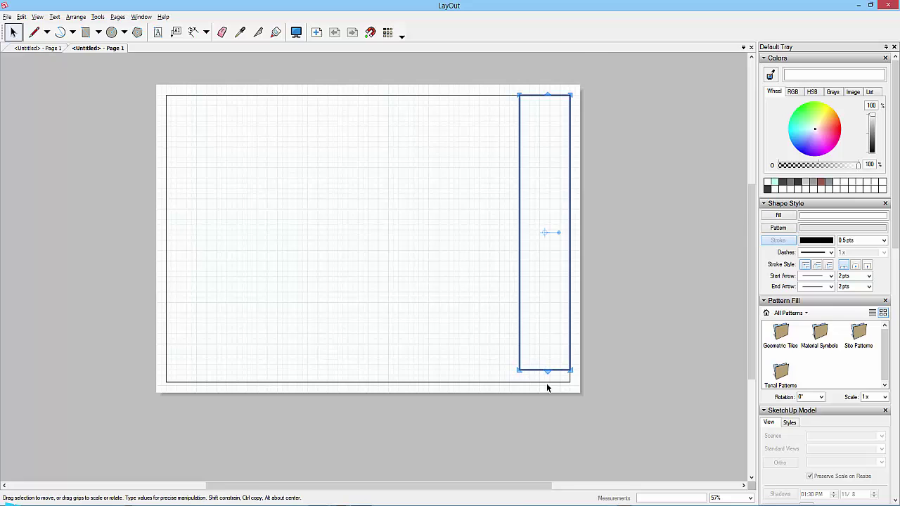
scroll(545, 383, "up", 3)
left_click_drag(546, 366, 546, 380)
left_click(601, 373)
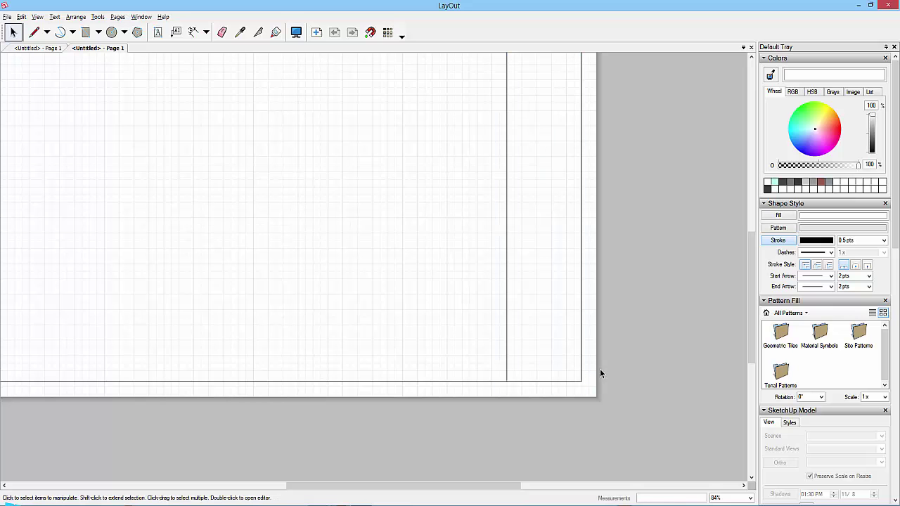
key("ctrl+shift+e")
middle_click_drag(480, 257, 461, 257)
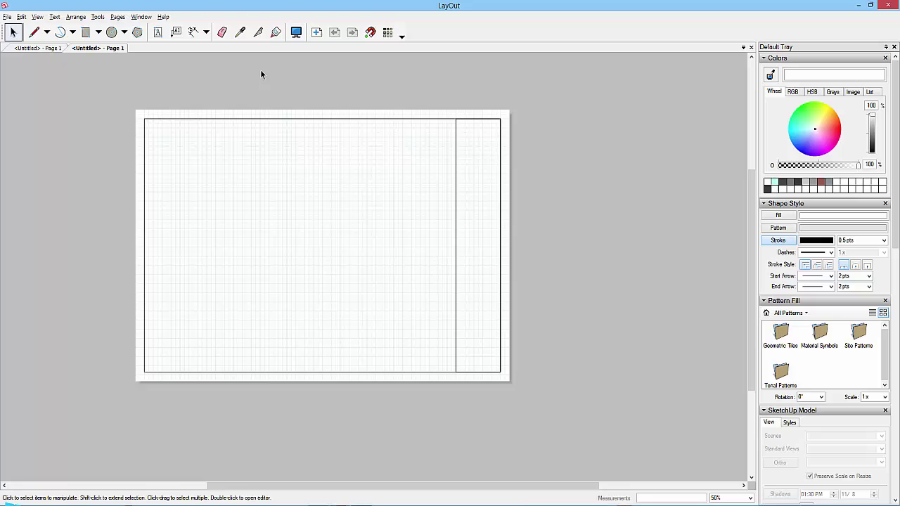
Draw a thin box spanning the title-block column's width near its top
left_click(85, 32)
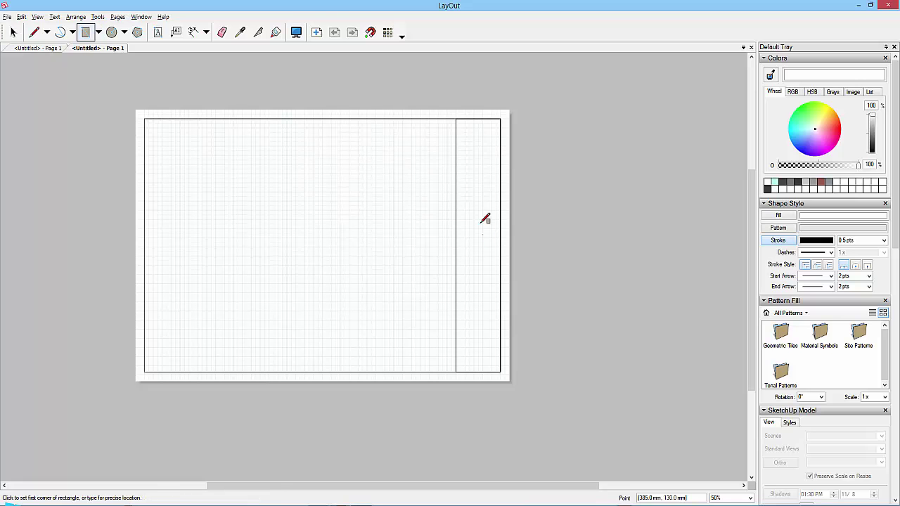
left_click(456, 156)
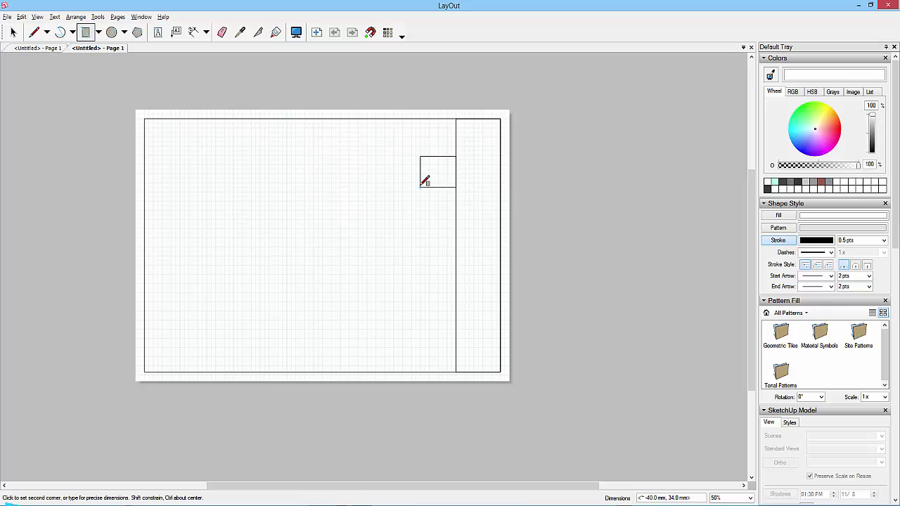
key("Escape")
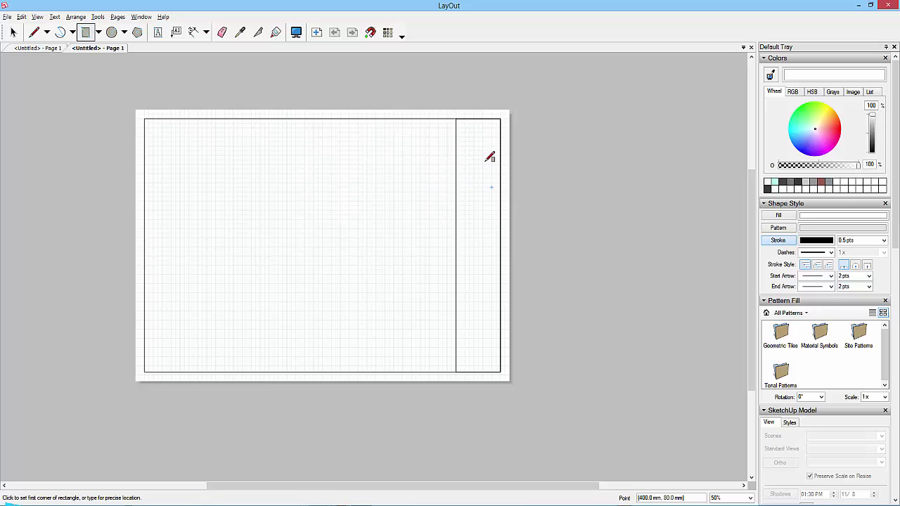
left_click(375, 35)
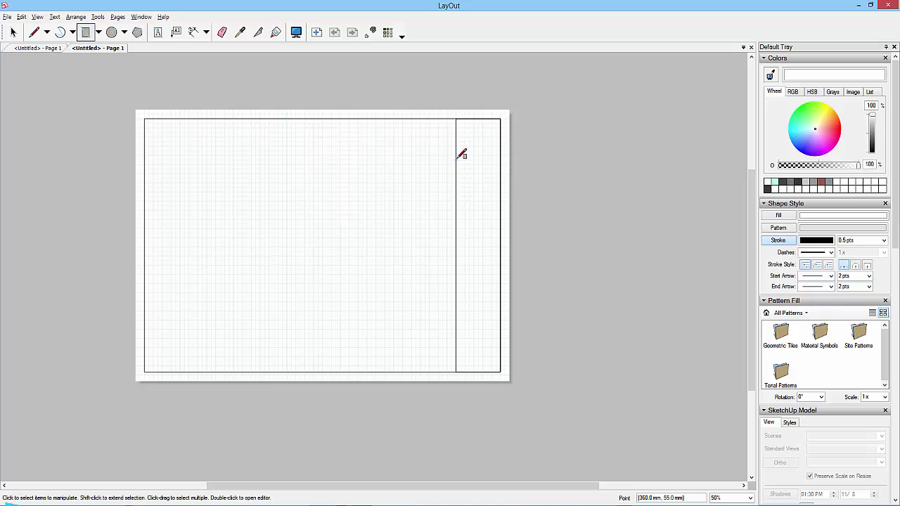
scroll(459, 157, "up", 1)
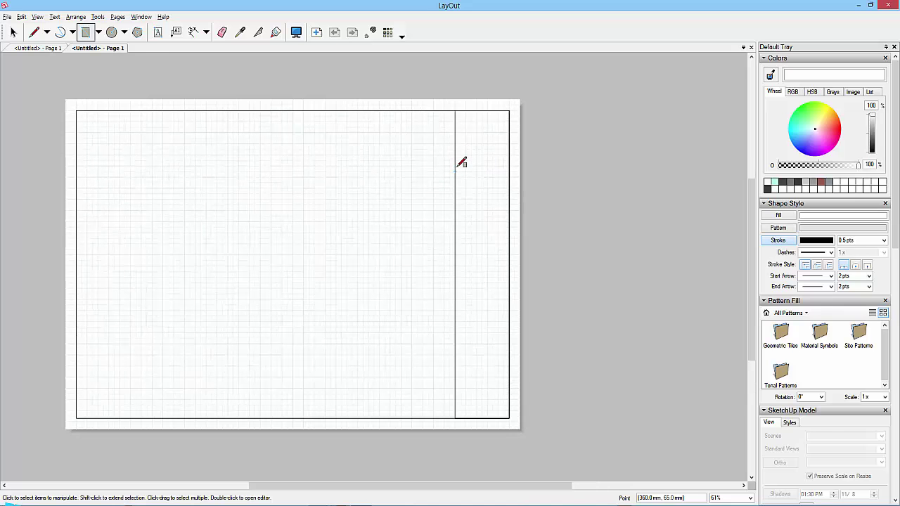
left_click(455, 166)
left_click(512, 182)
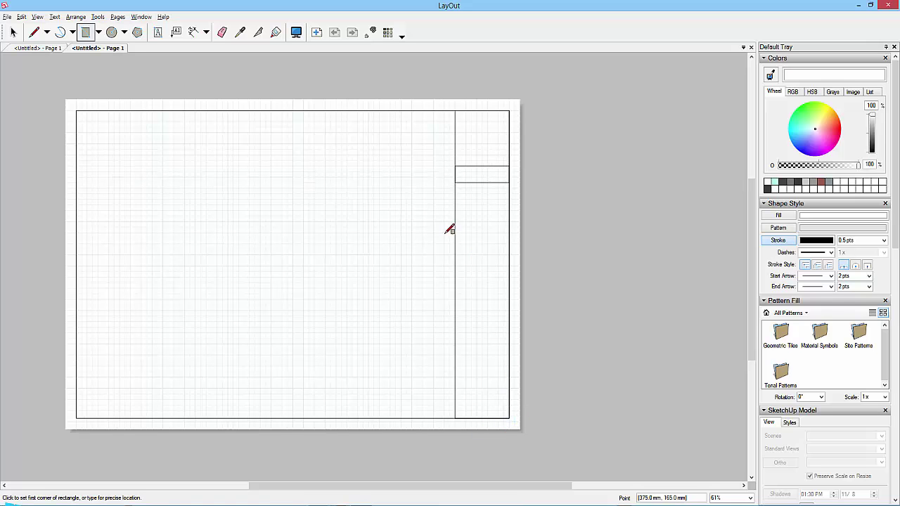
Move the thin box to the column's bottom, snapping it onto the lower border with Object Snap
left_click(12, 32)
left_click(466, 174)
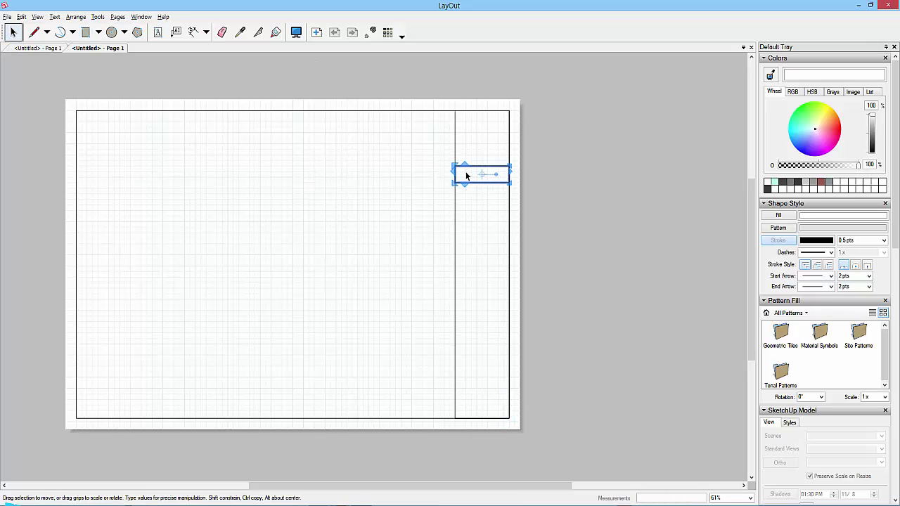
left_click_drag(459, 174, 459, 384)
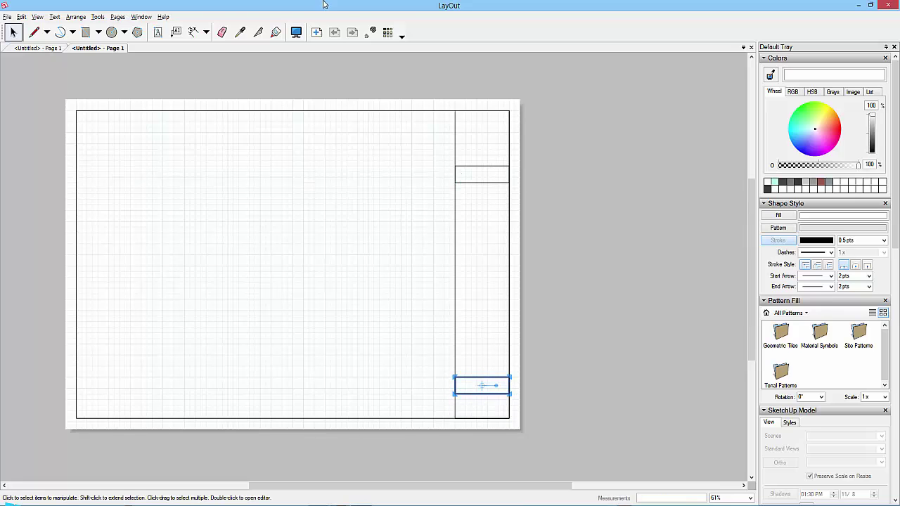
left_click(370, 32)
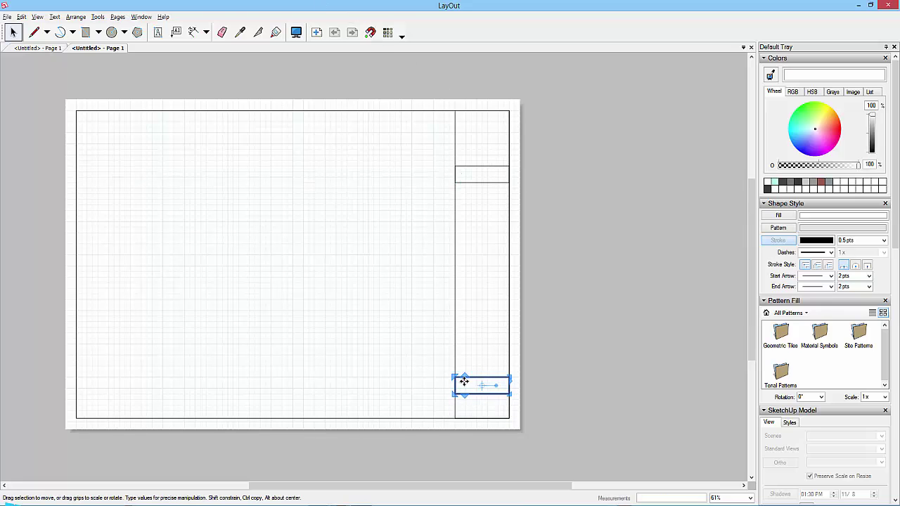
left_click_drag(462, 377, 464, 401)
left_click(518, 322)
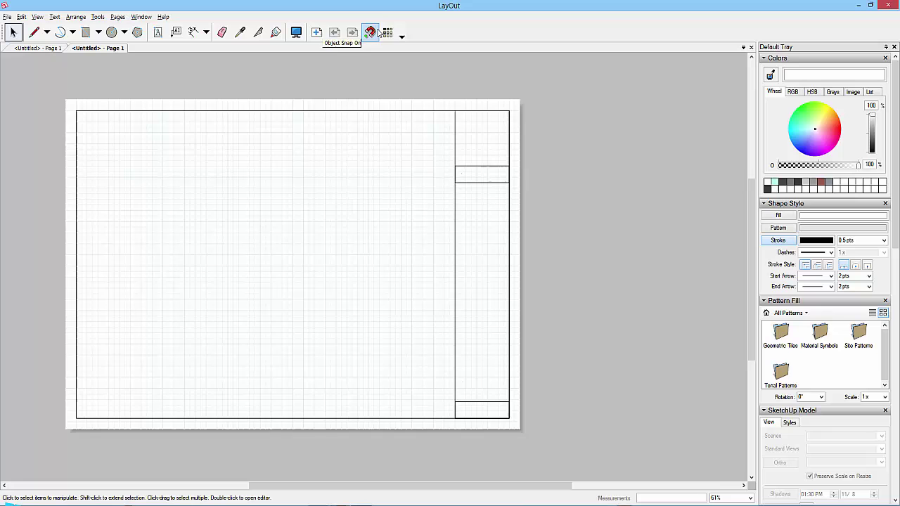
left_click(69, 17)
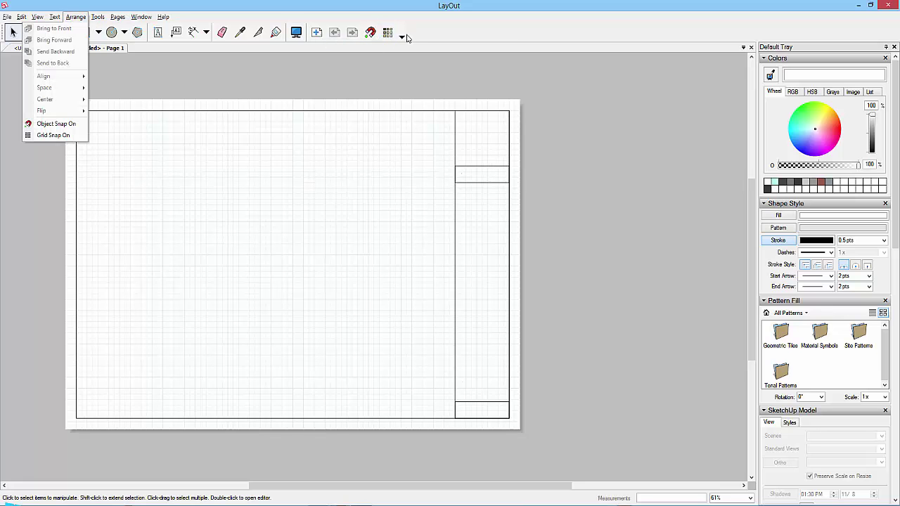
left_click(444, 51)
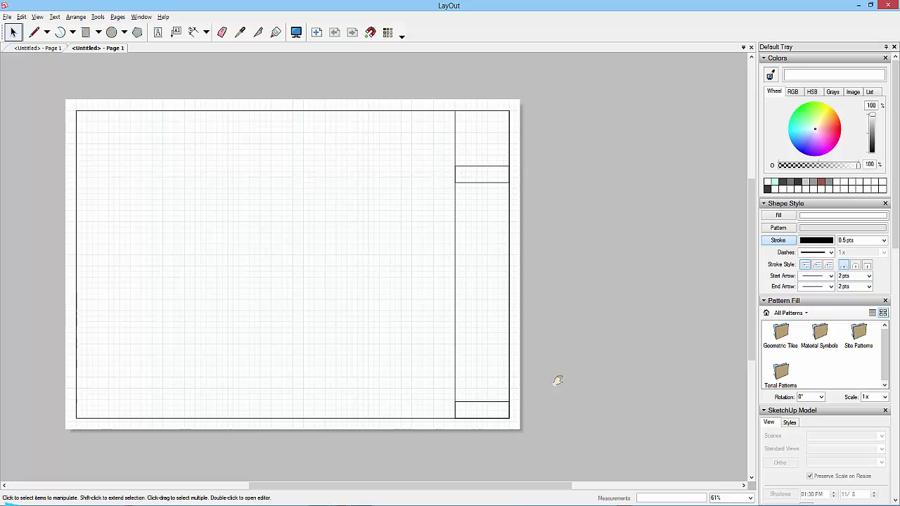
scroll(557, 380, "up", 2)
Copy the bottom box upward and repeat it 5x to stack six rows
left_click(476, 359)
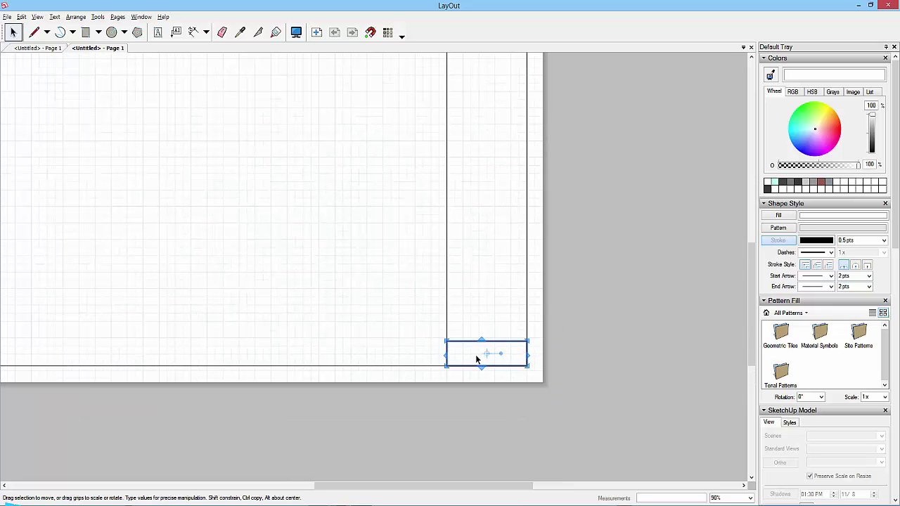
left_click_drag(454, 342, 498, 331)
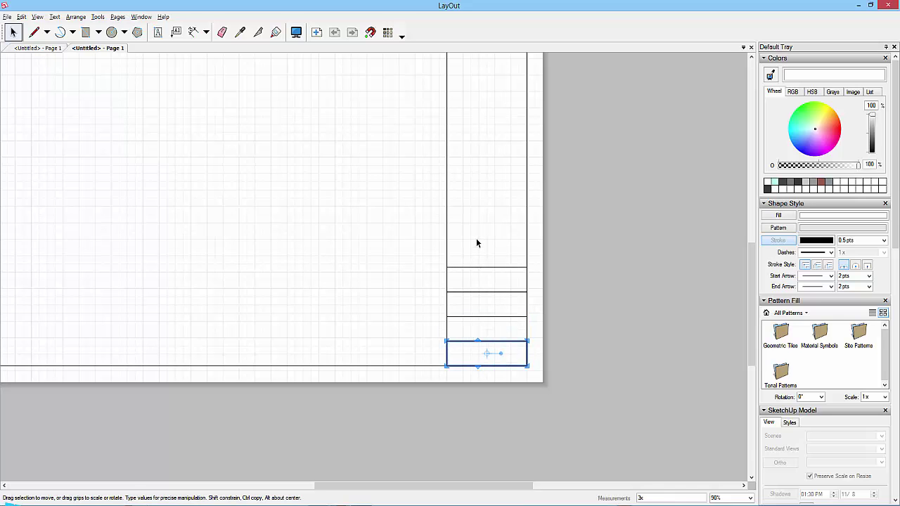
type("5x")
key("Return")
left_click(587, 210)
scroll(578, 217, "down", 2)
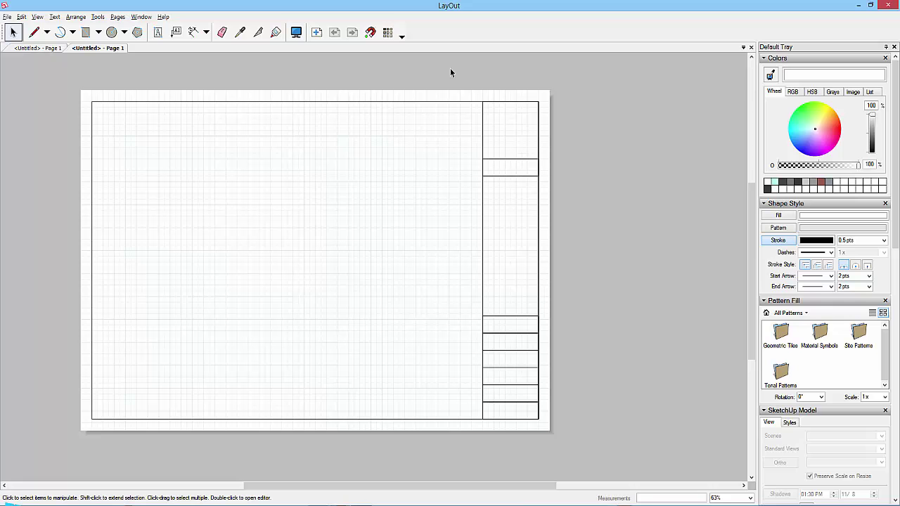
Check the insertable file types in File > Insert, then cancel without inserting
left_click(8, 16)
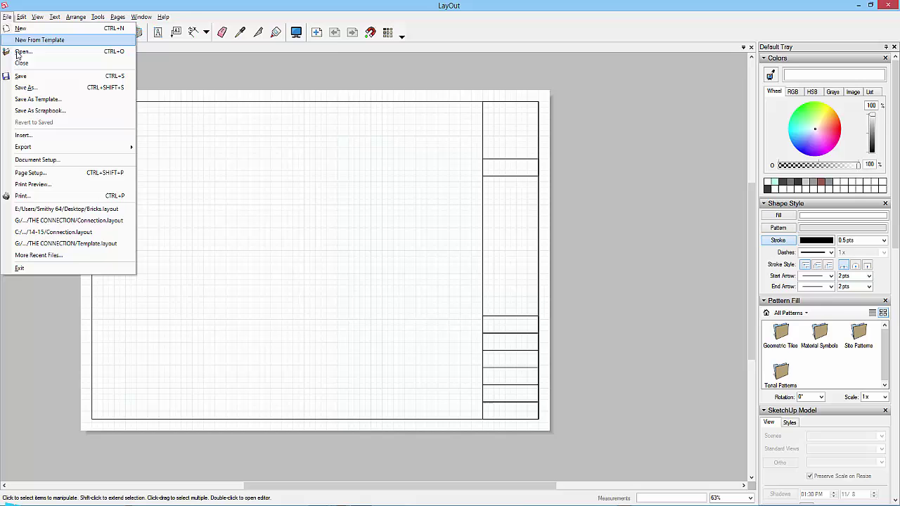
left_click(22, 135)
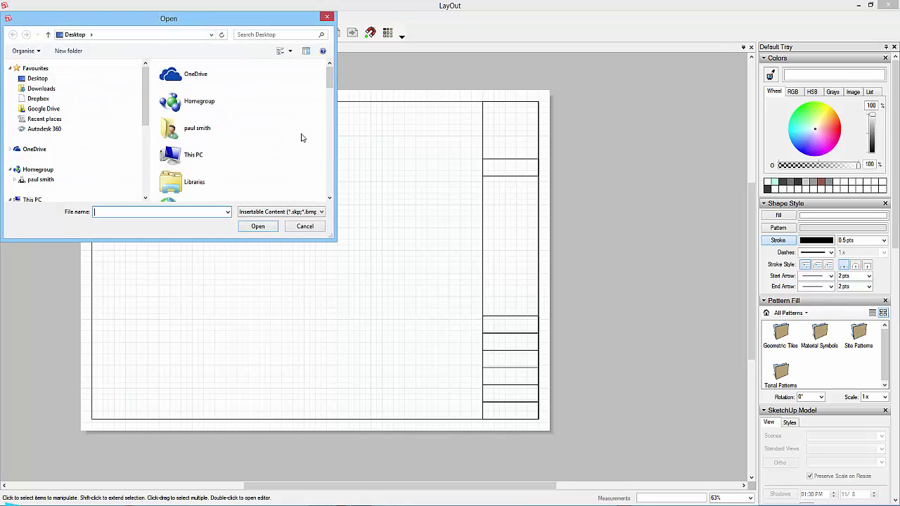
left_click(309, 213)
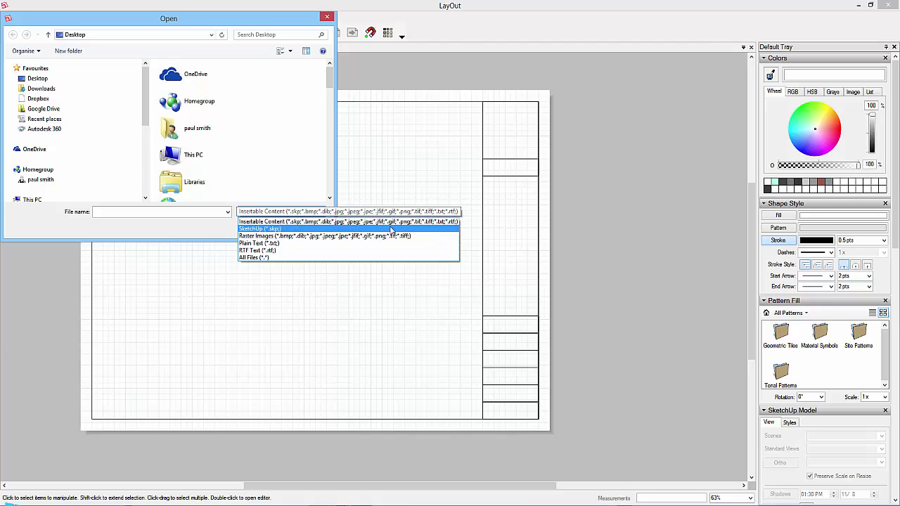
left_click(417, 179)
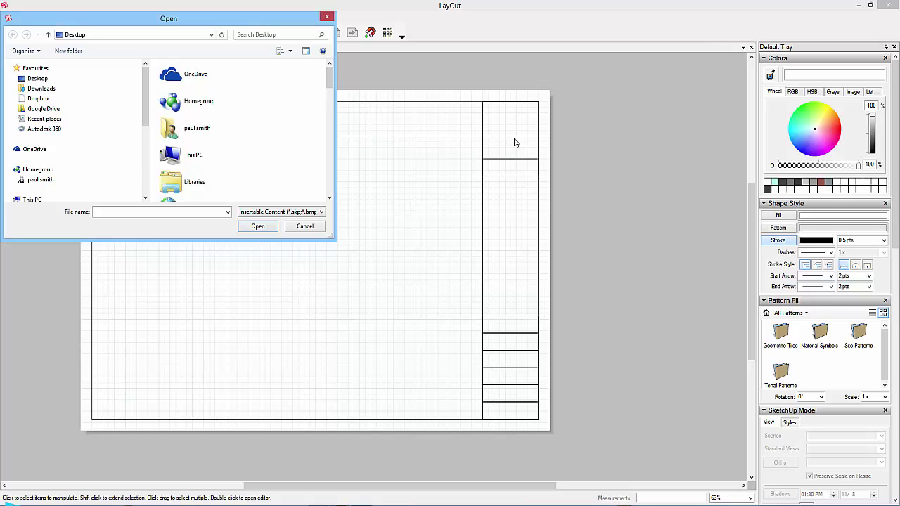
left_click(305, 227)
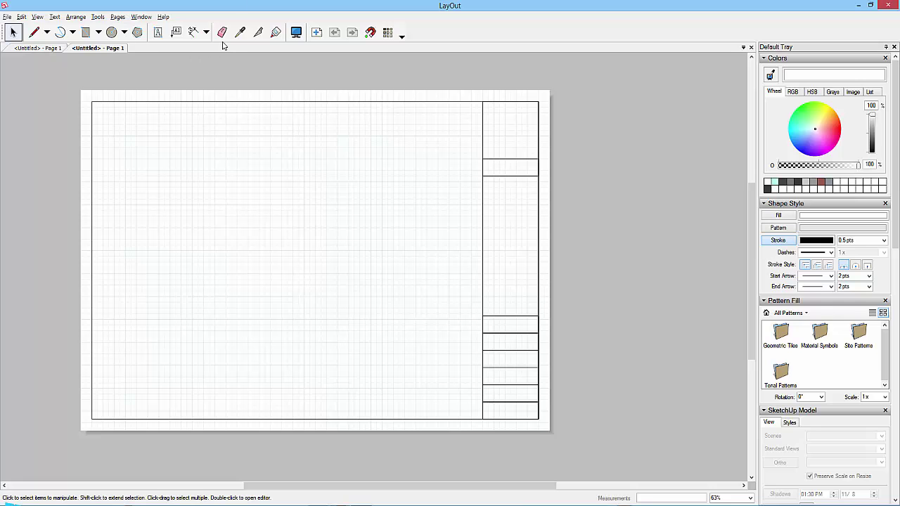
Set text to Arial Rounded MT Bold at 8 pt and start a label in the first lower box
left_click(158, 34)
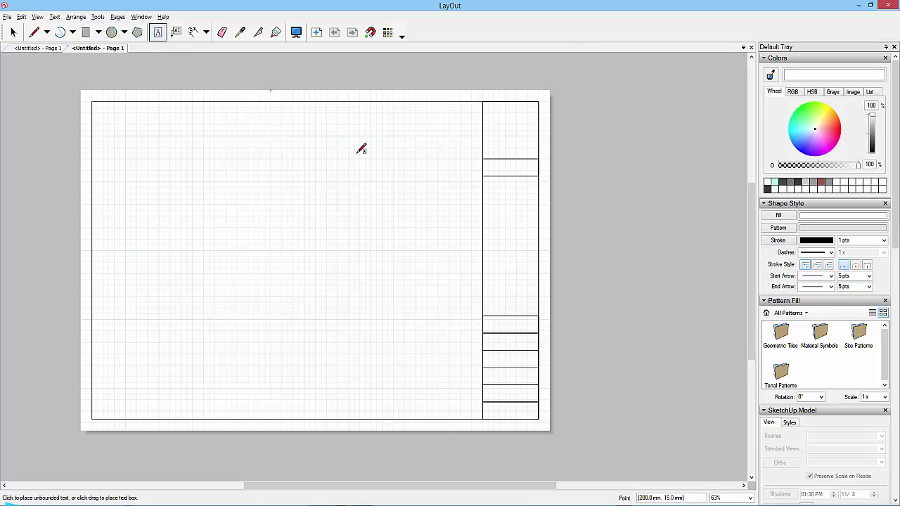
scroll(501, 415, "up", 5)
scroll(497, 289, "up", 3)
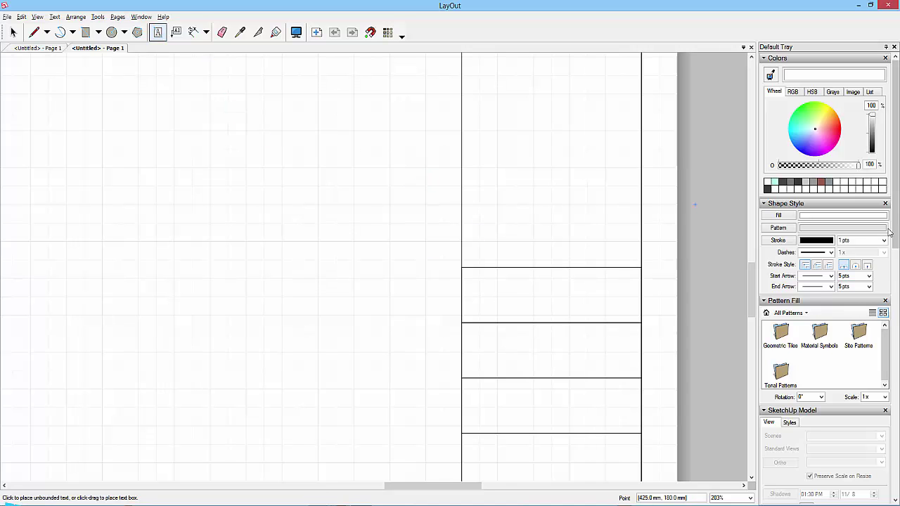
left_click_drag(895, 154, 895, 389)
left_click(881, 144)
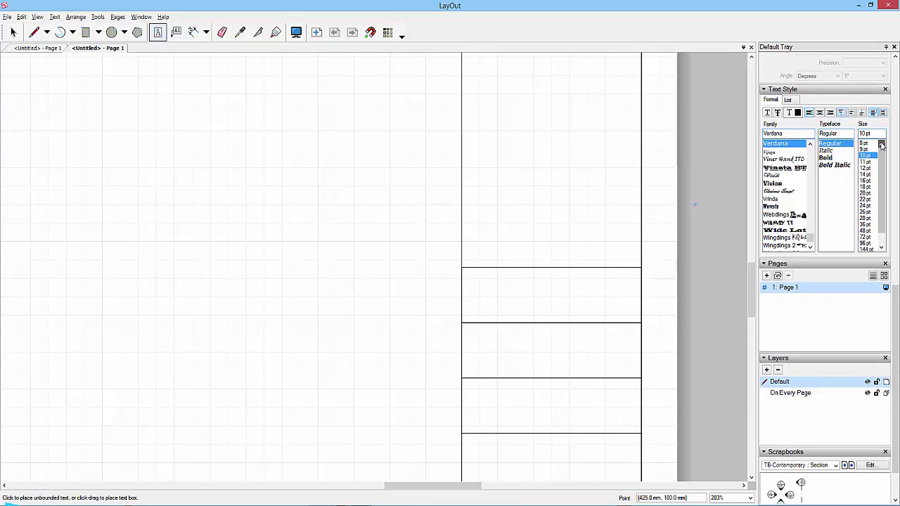
left_click(864, 143)
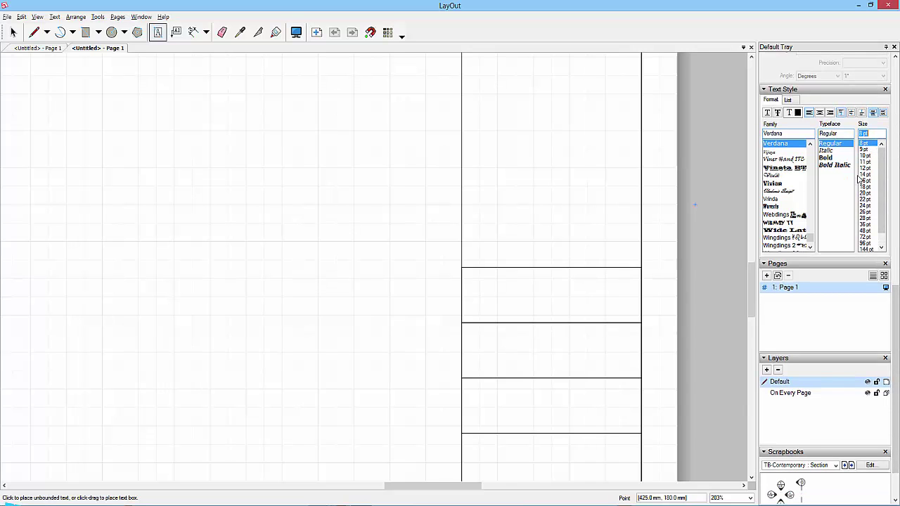
left_click(782, 133)
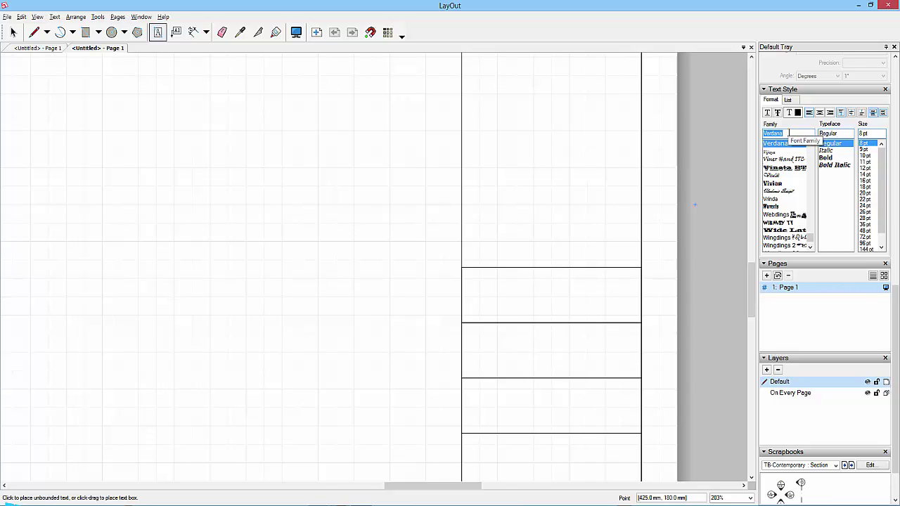
type("a")
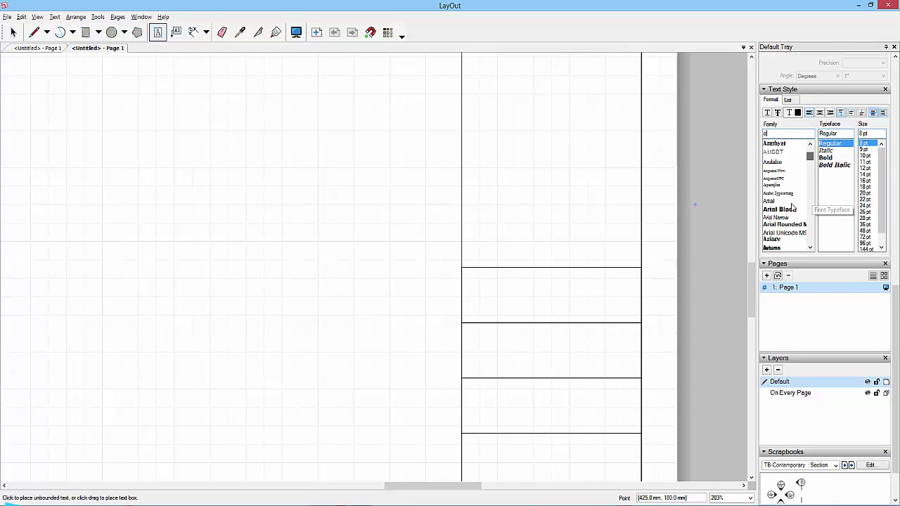
scroll(812, 249, "down", 10)
left_click(787, 225)
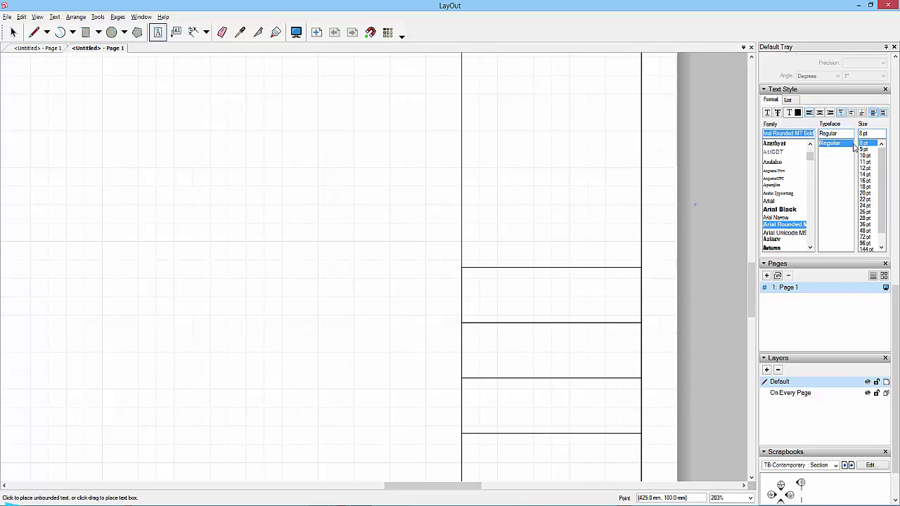
left_click(485, 283)
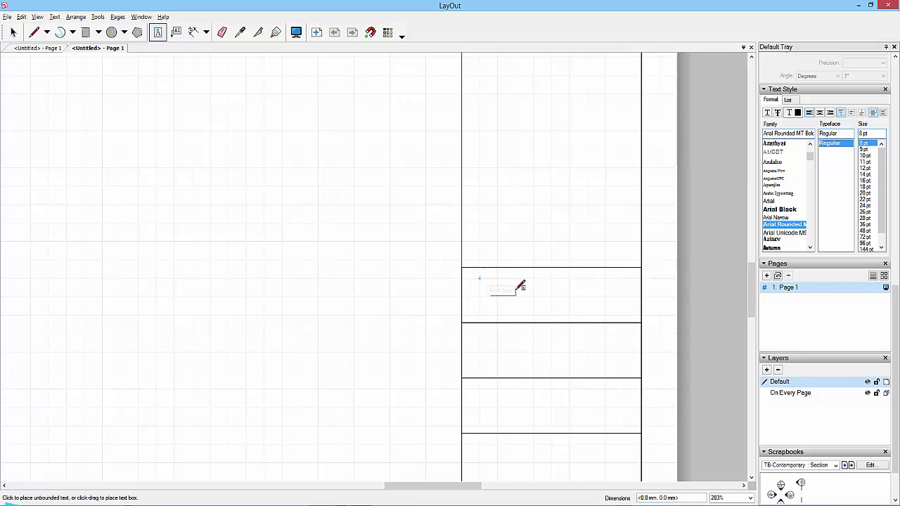
Add a NAME text label and set its size to 8 pt
type("NAME")
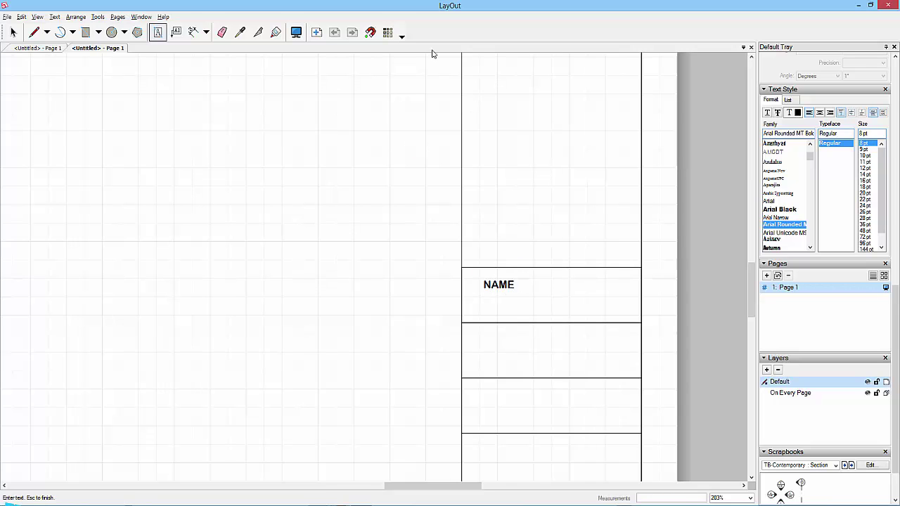
left_click(12, 32)
left_click(497, 284)
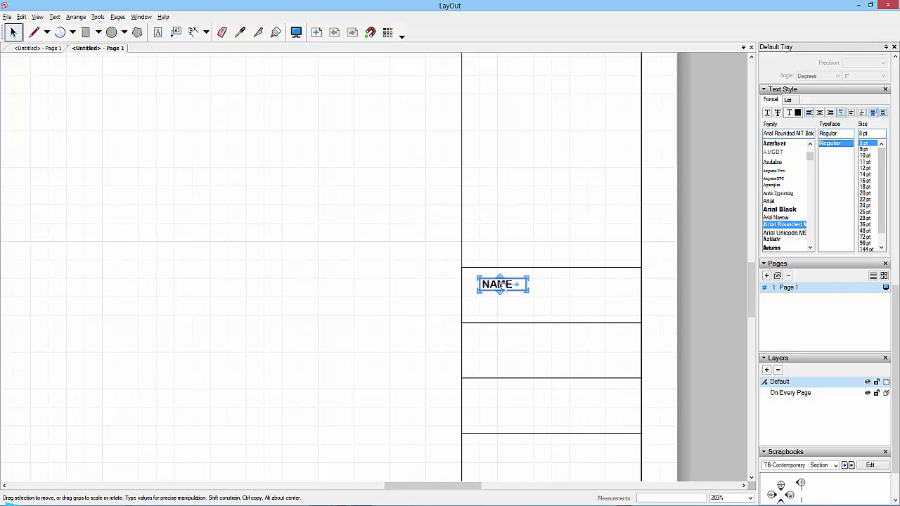
double_click(497, 284)
left_click_drag(516, 287, 476, 282)
left_click(875, 134)
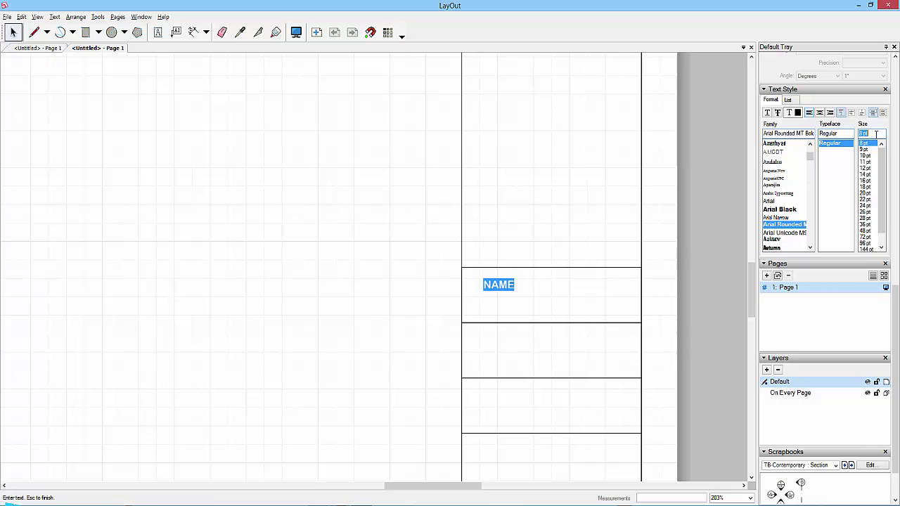
type("8")
key("Return")
left_click(426, 264)
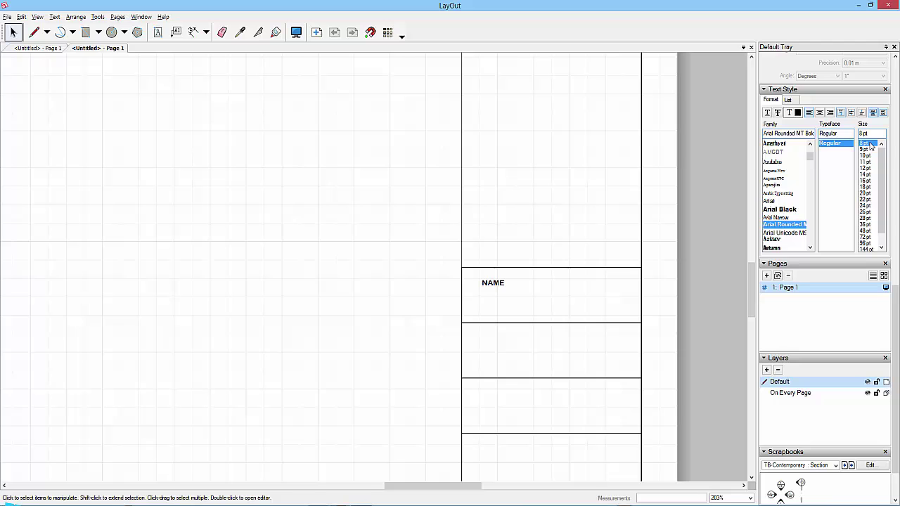
Move NAME to its box's top-left corner and copy it 15 mm down into the next box
left_click(500, 282)
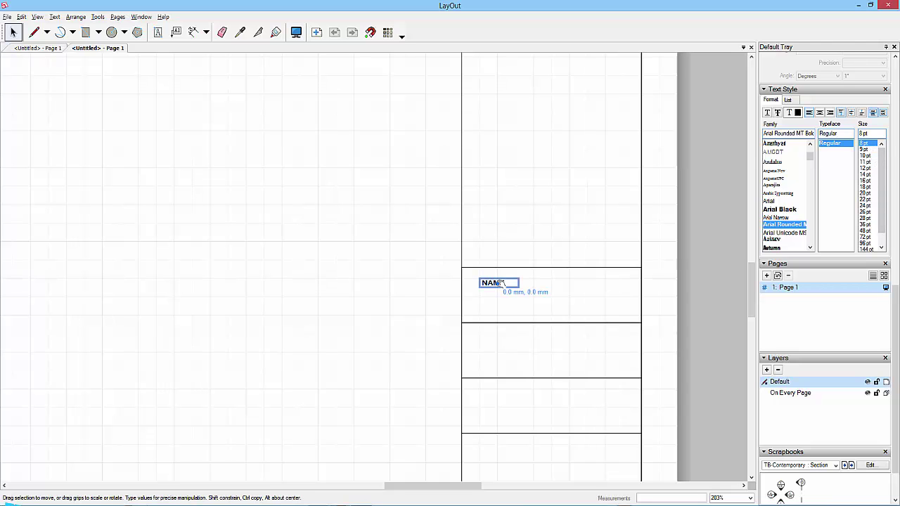
left_click_drag(494, 285, 470, 276)
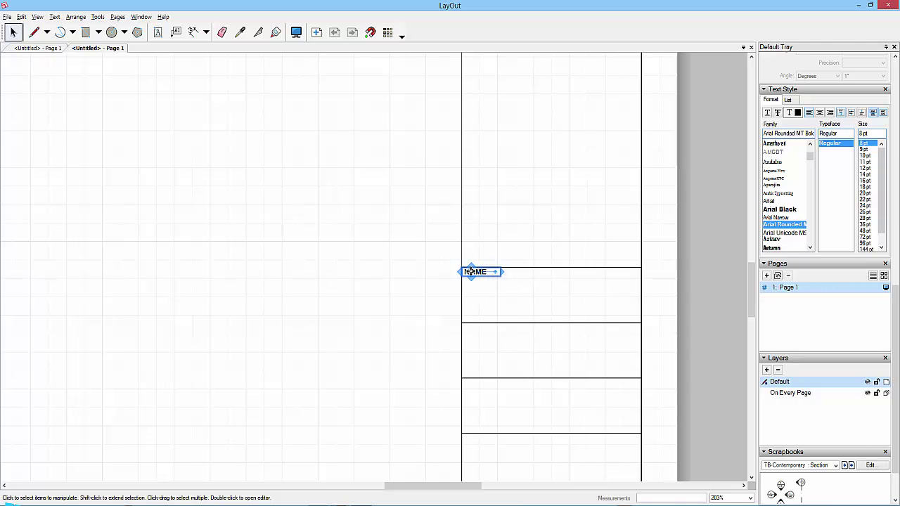
left_click_drag(471, 272, 471, 329)
scroll(527, 330, "down", 3)
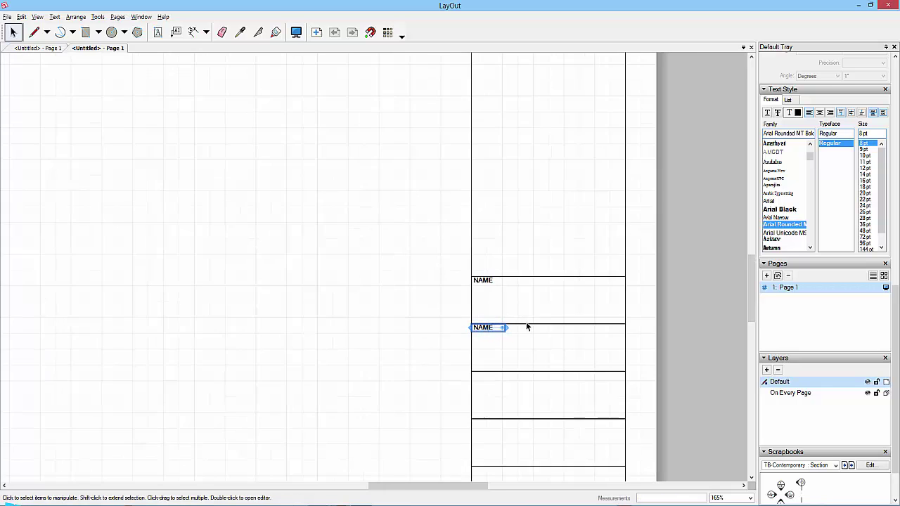
middle_click_drag(524, 354, 506, 210)
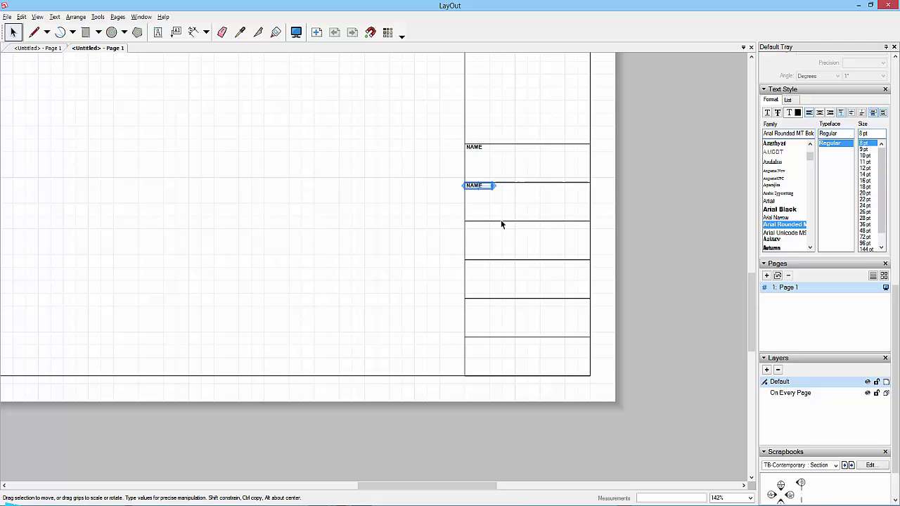
Array the NAME copy 5x down the remaining boxes and retype the second label as DATE
key("Return")
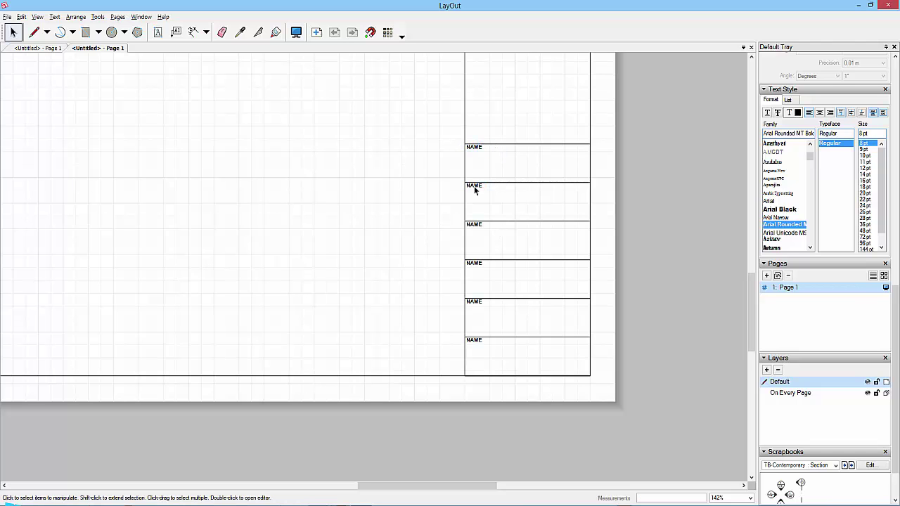
left_click(473, 186)
double_click(478, 187)
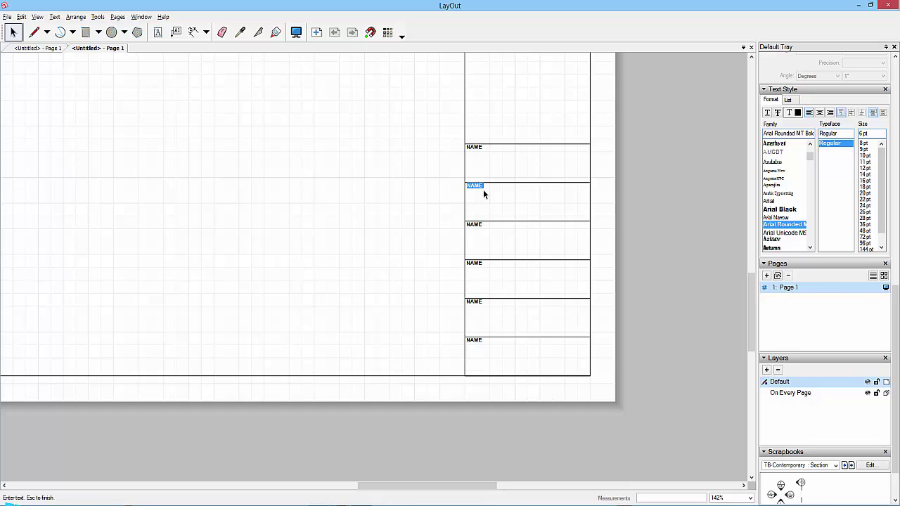
type("DATE")
Retype the third label as PROJECT, leaving the other labels as NAME
left_click(475, 225)
double_click(475, 225)
type("PROJECT")
left_click(563, 290)
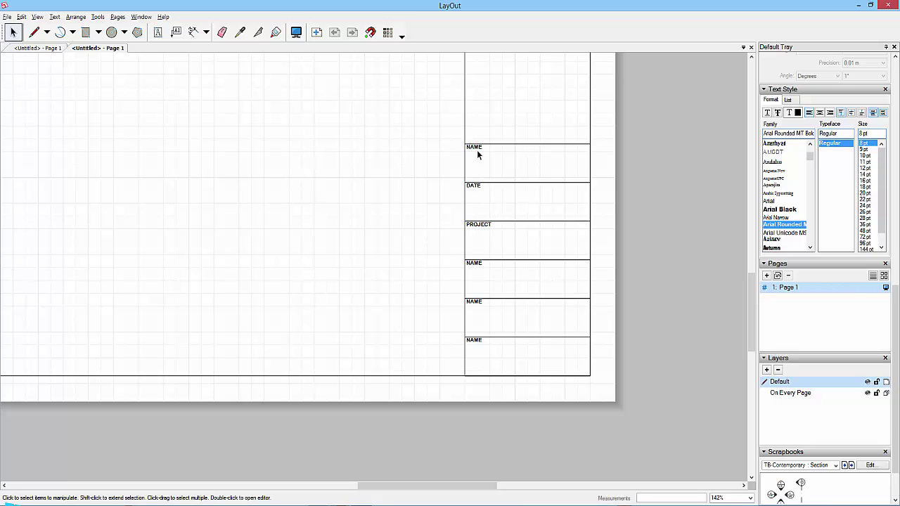
middle_click_drag(503, 176, 574, 337)
scroll(496, 339, "down", 3)
scroll(524, 337, "down", 2)
Uncheck Show Grid in Document Setup's Grid settings, leaving a plain white A3 page
scroll(574, 336, "down", 1)
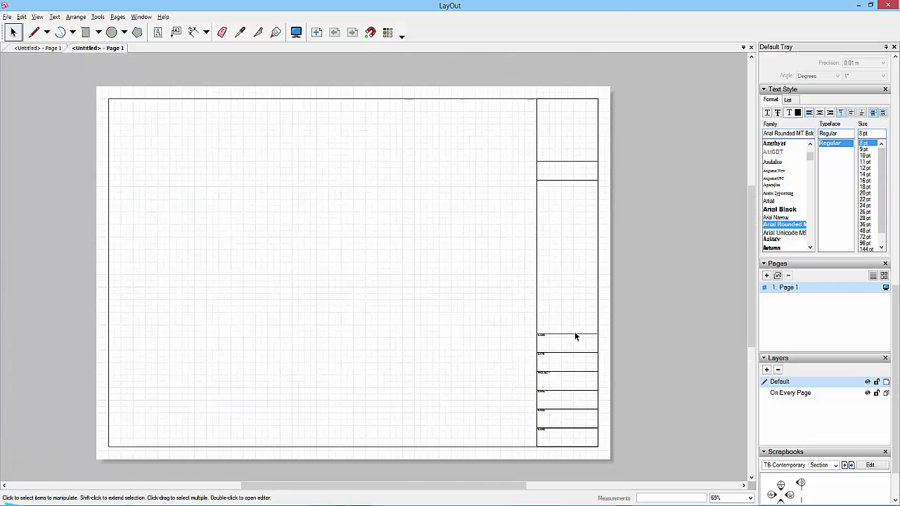
left_click(7, 16)
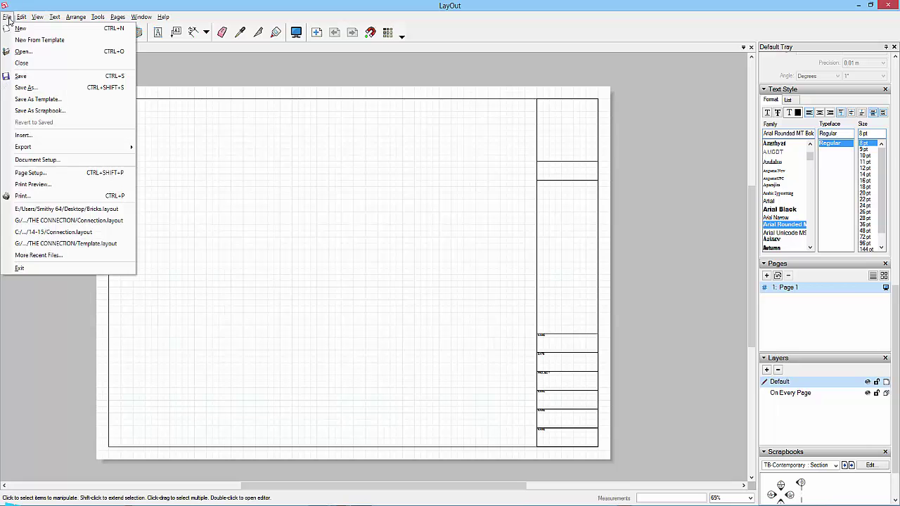
left_click(20, 159)
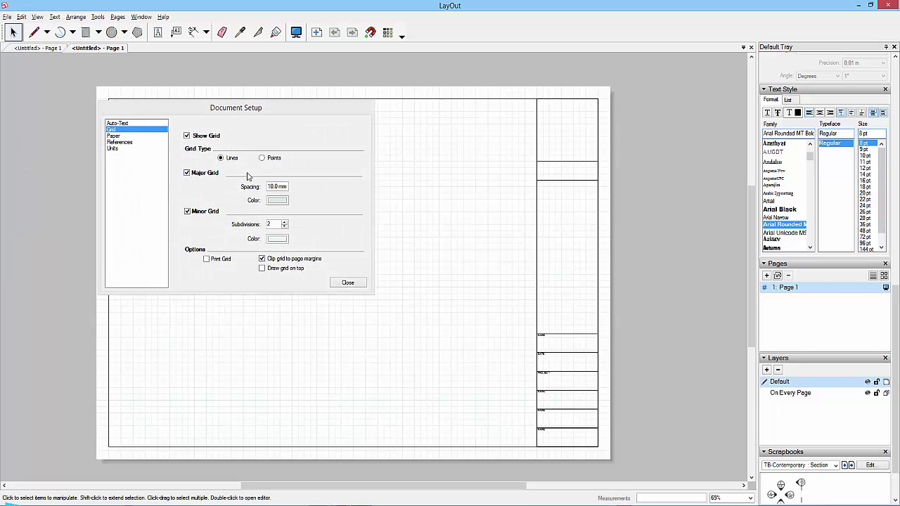
left_click(187, 136)
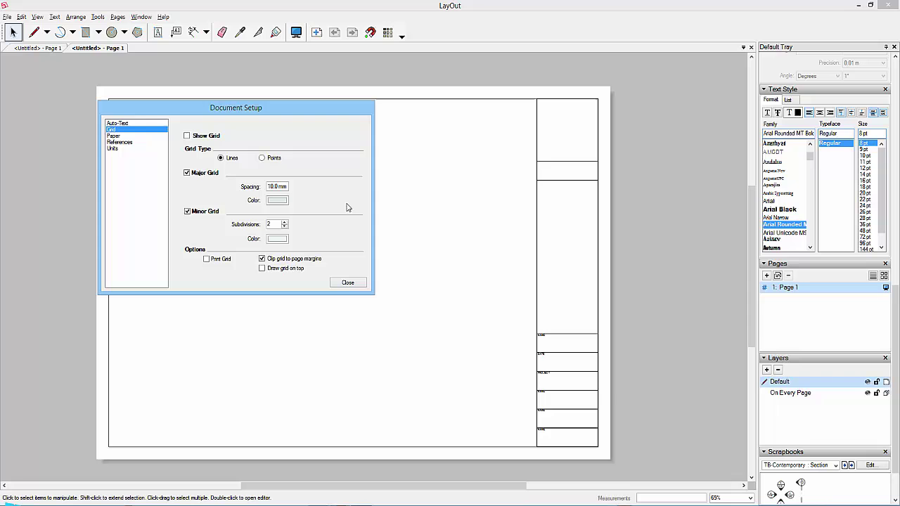
left_click(348, 284)
middle_click_drag(404, 317, 466, 303)
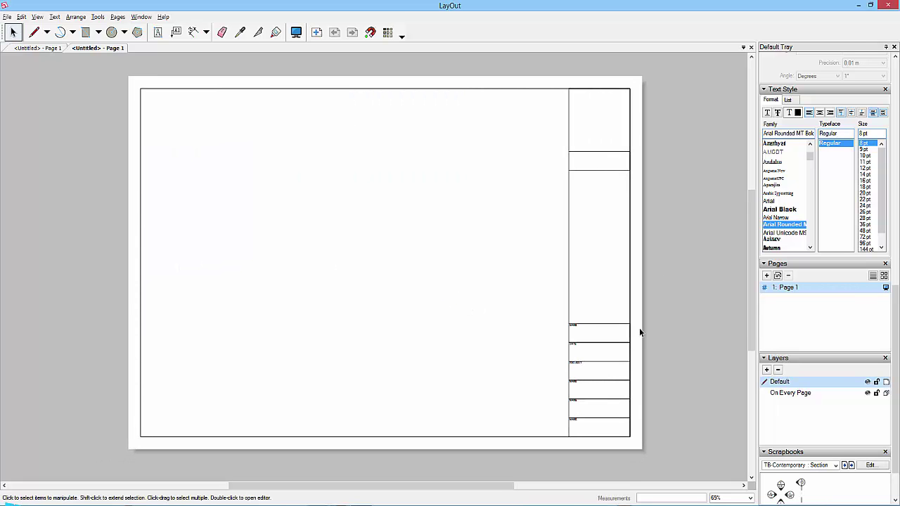